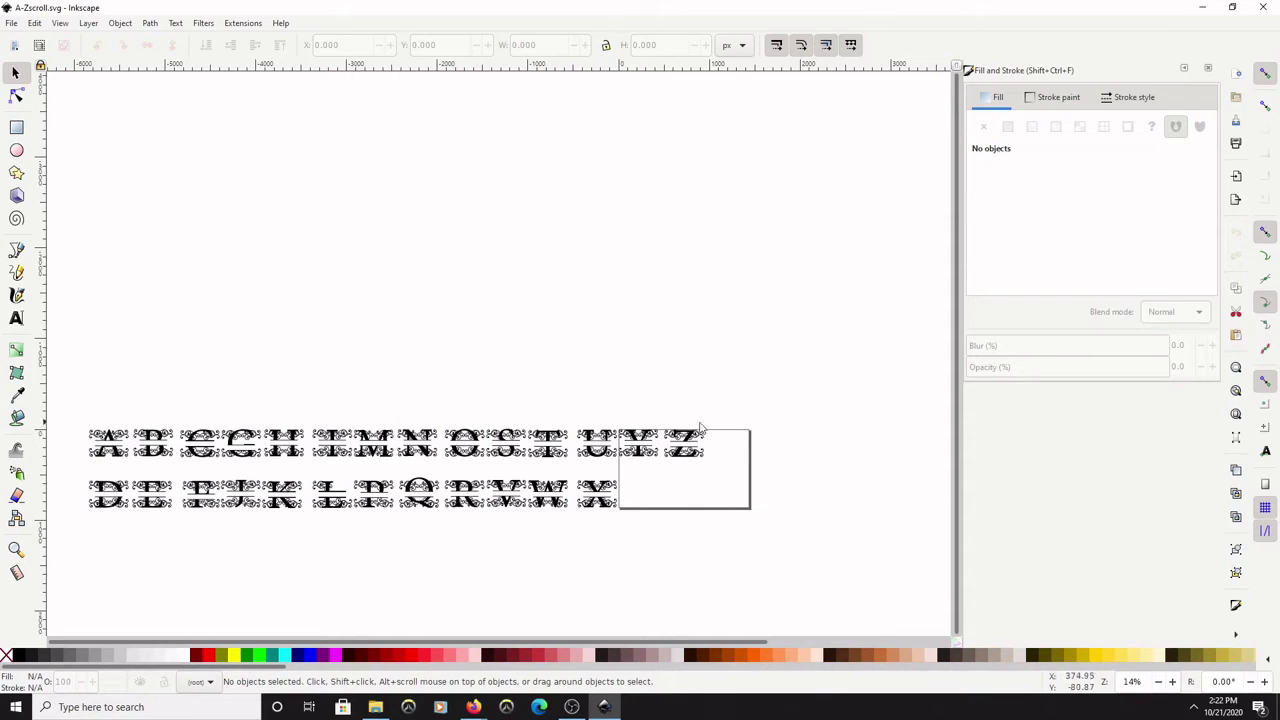
- Zoom in on the alphabet letters and select the split-scroll J group
key(ctrl)
scroll(296, 521, up, 1)
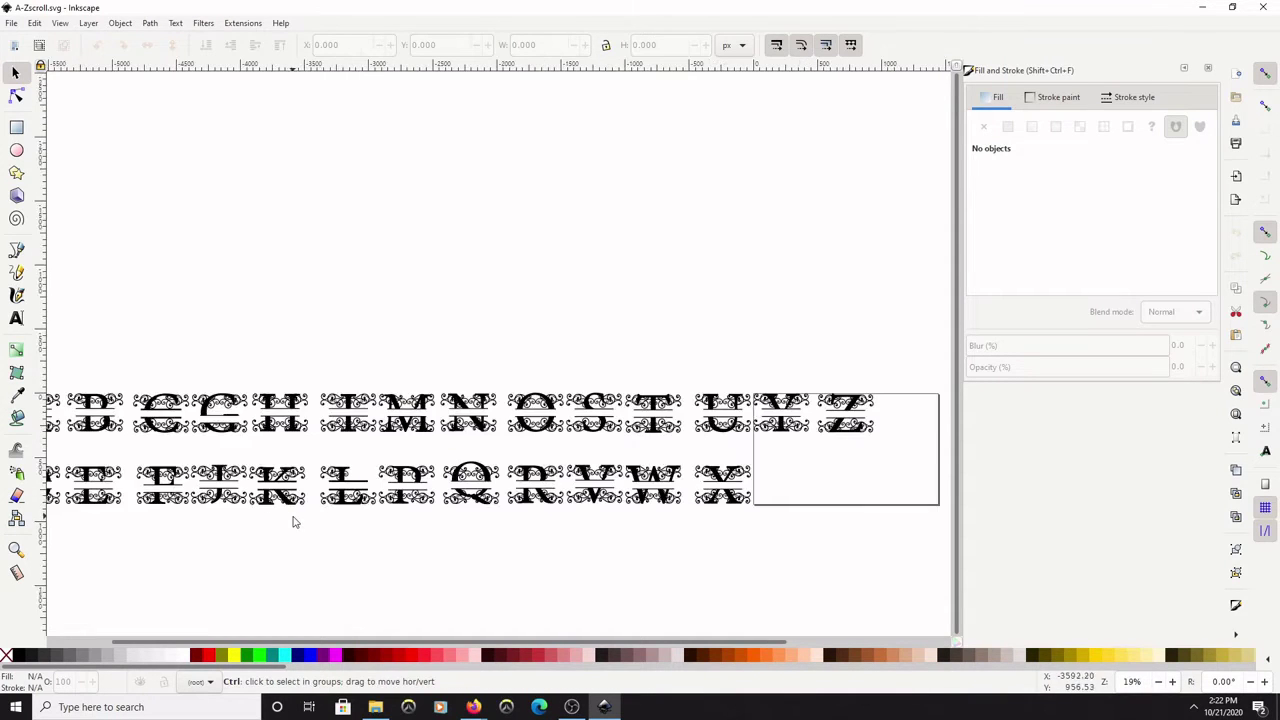
scroll(290, 521, up, 1)
drag(407, 643, 300, 647)
click(406, 496)
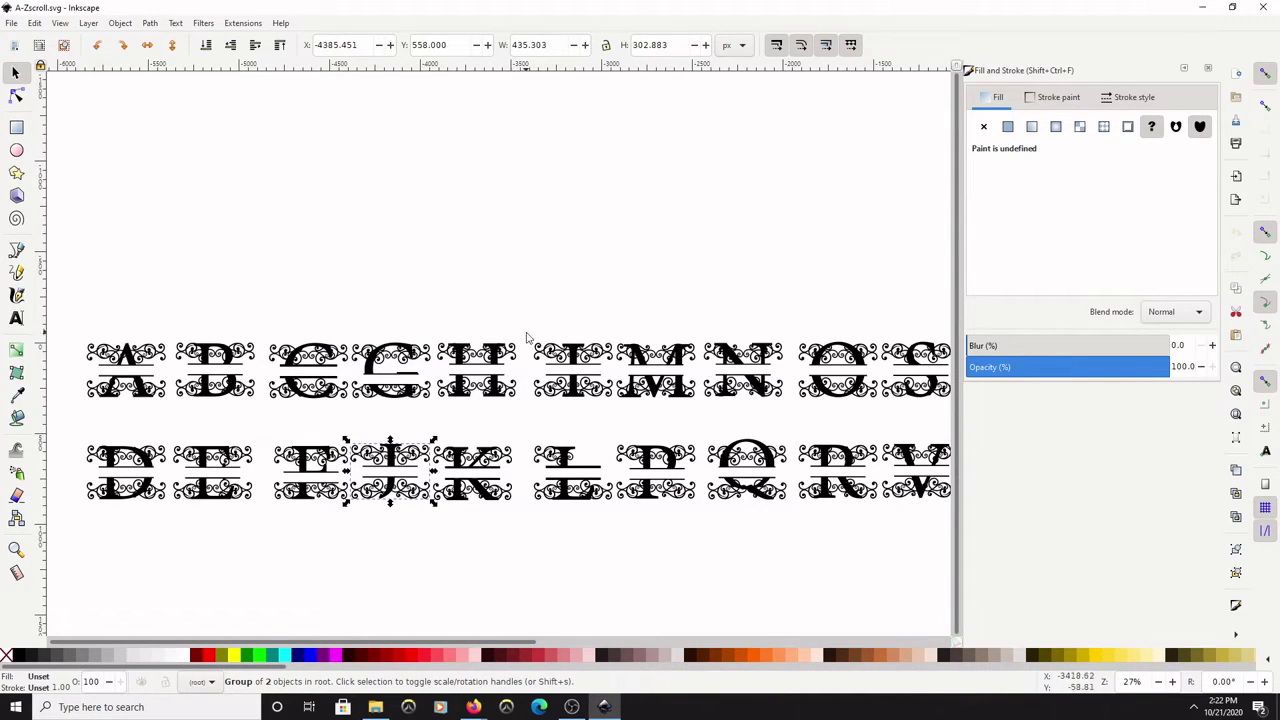
click(430, 360)
click(490, 373)
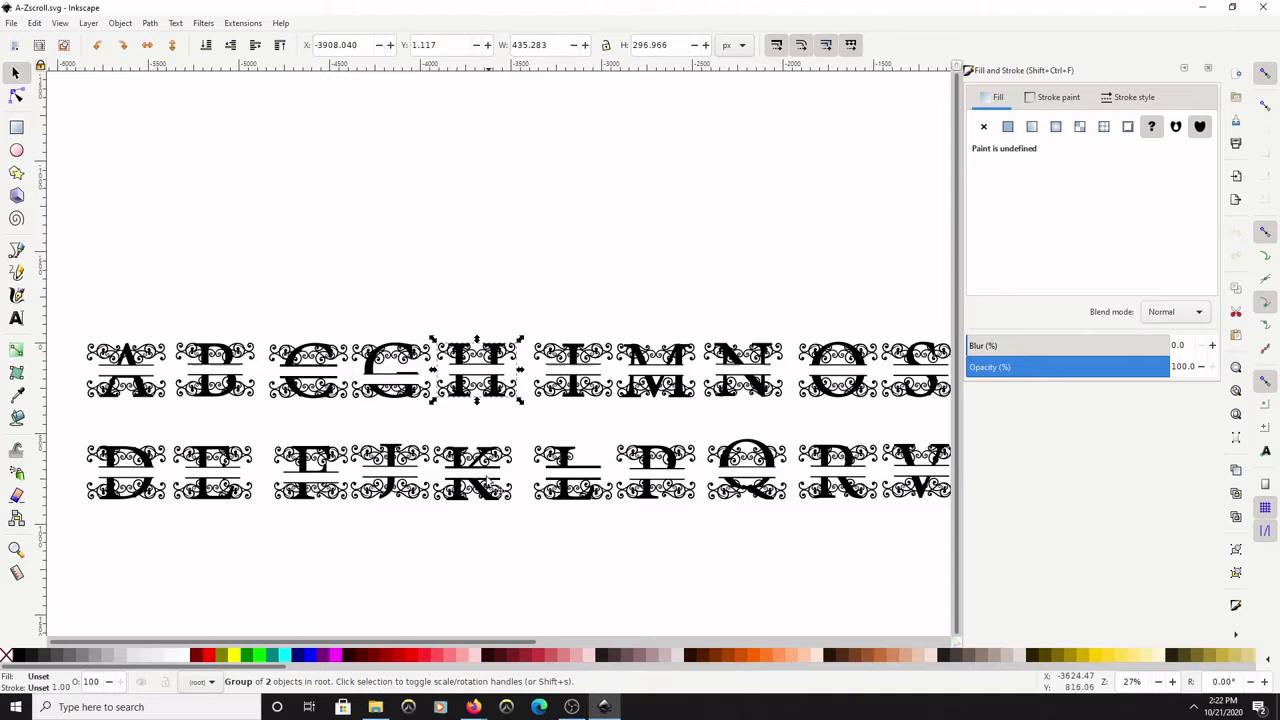
click(501, 473)
click(214, 357)
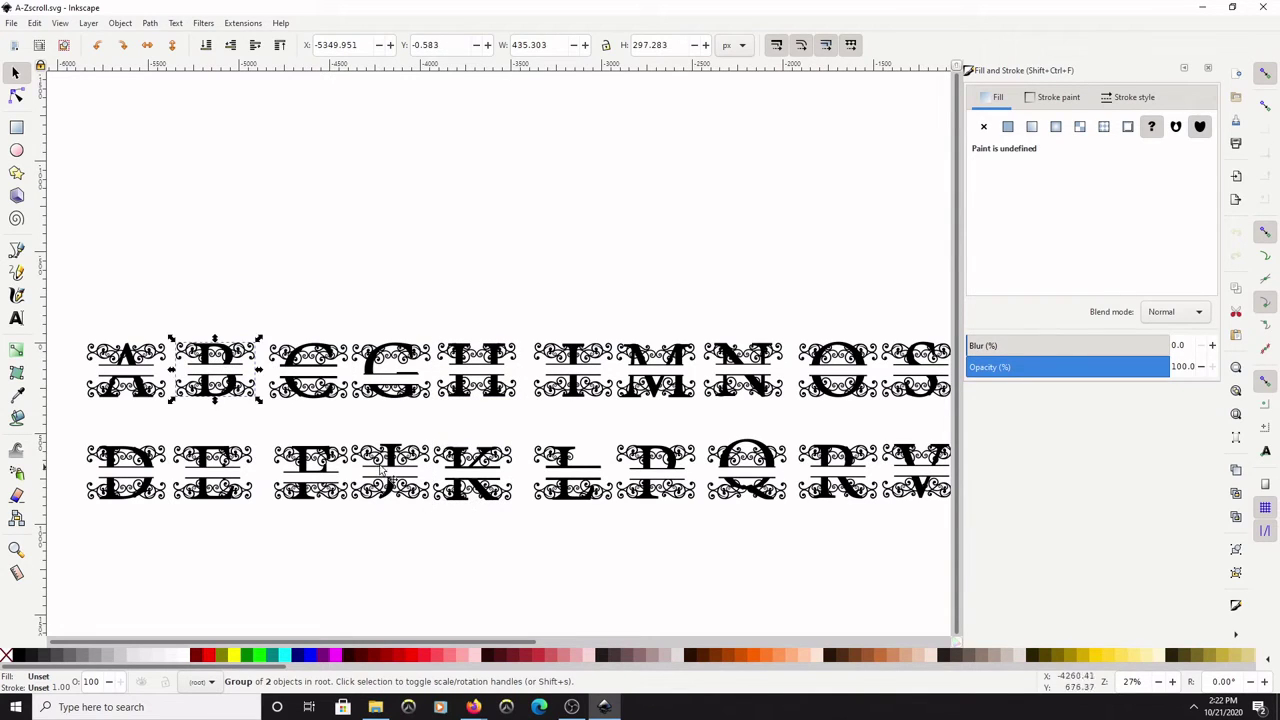
click(413, 503)
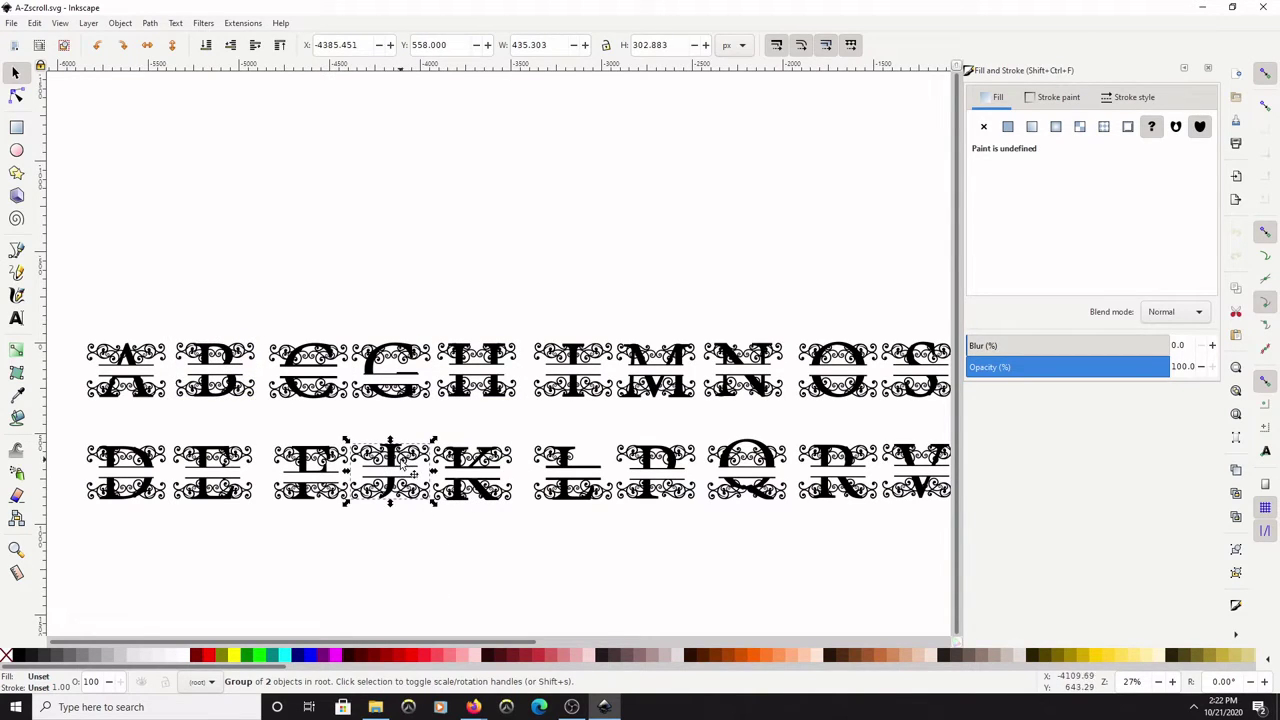
- Copy the J group and create a new blank document
right_click(403, 462)
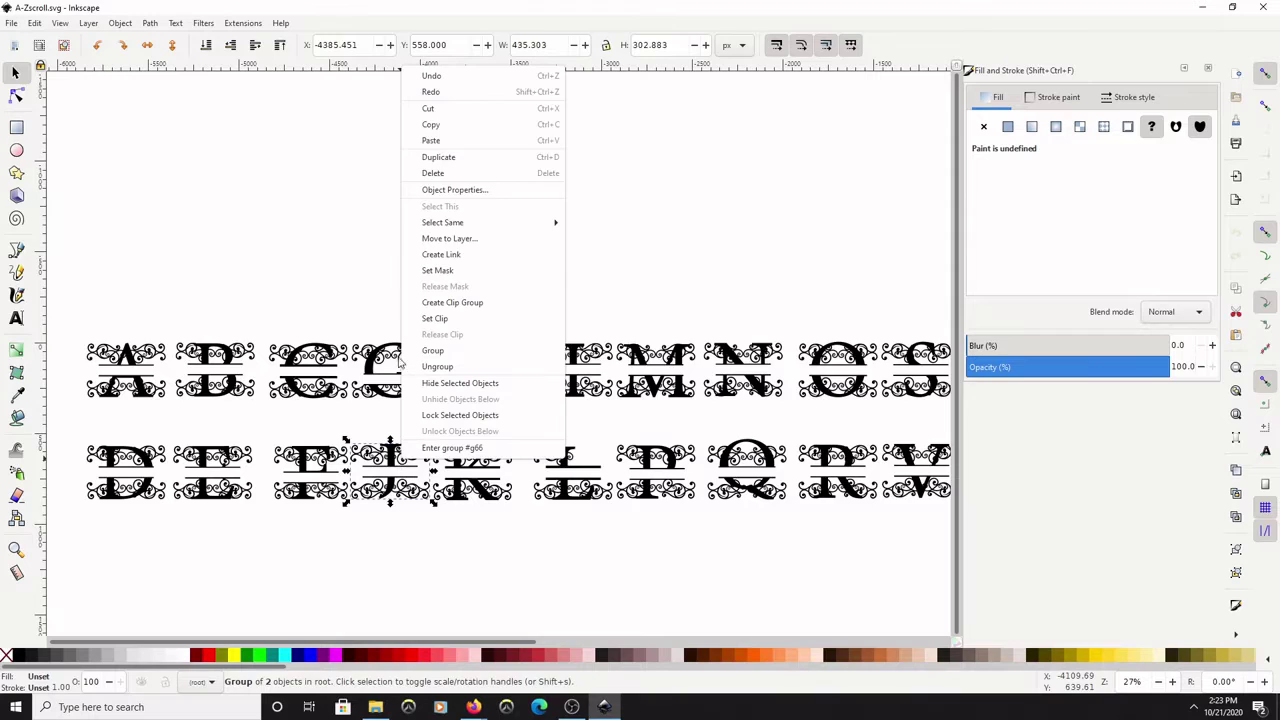
click(444, 128)
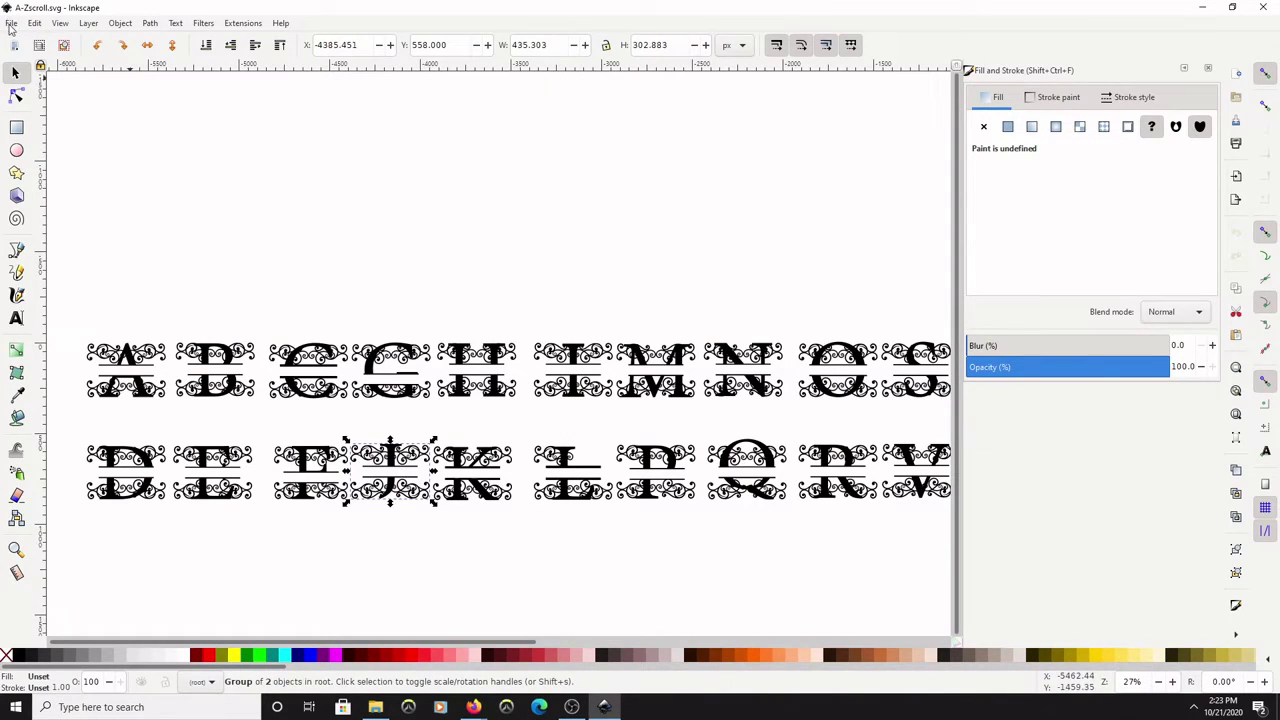
click(11, 23)
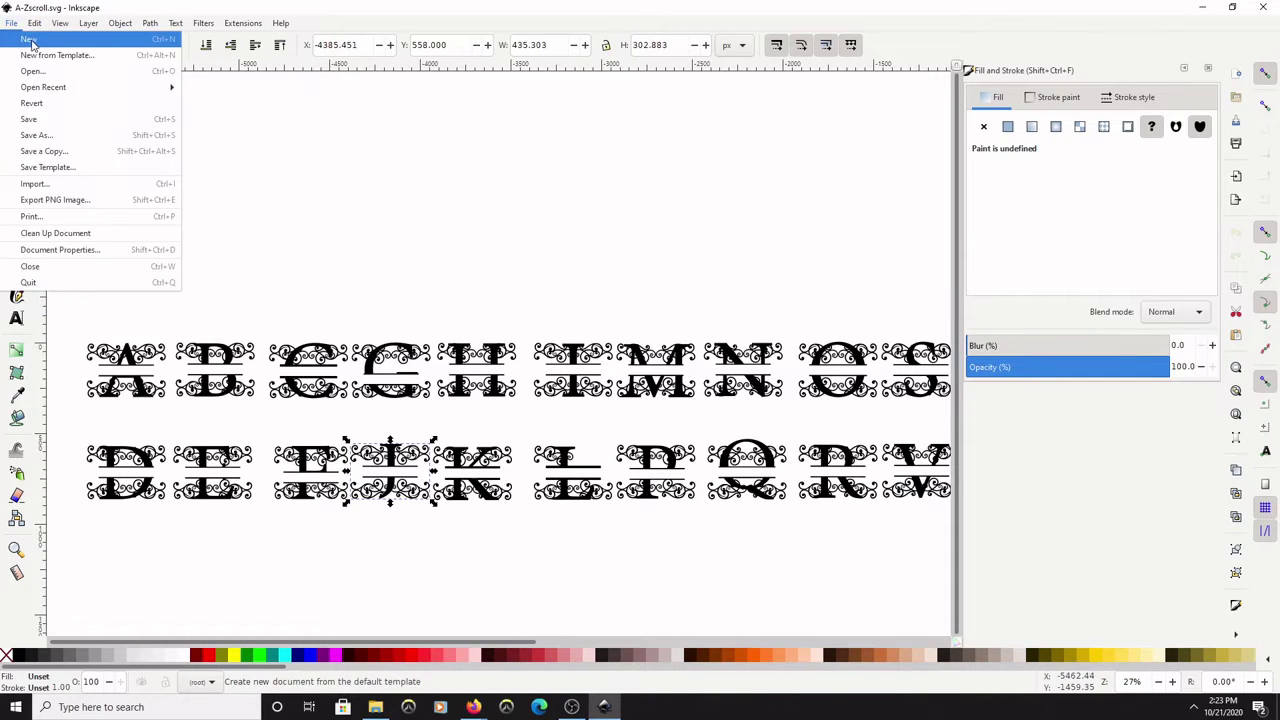
click(255, 201)
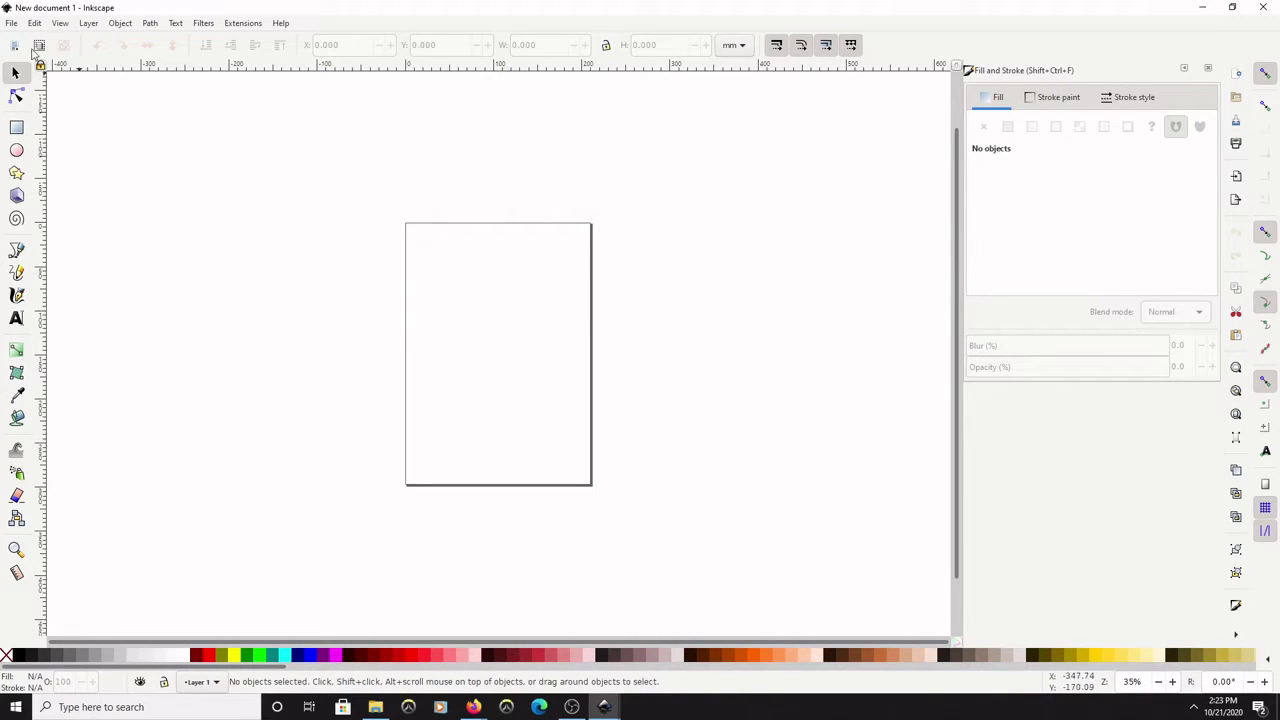
- In Document Properties, set page units to inches with width 19.5 and height 11
click(12, 23)
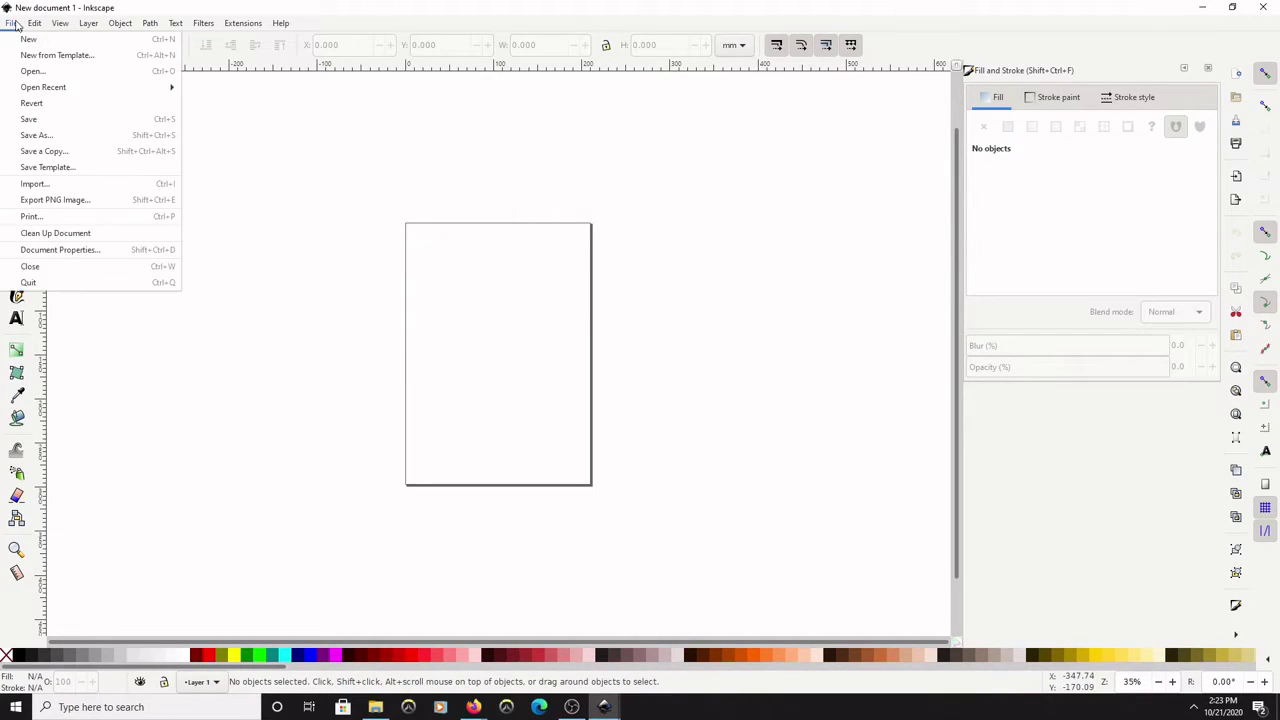
click(93, 250)
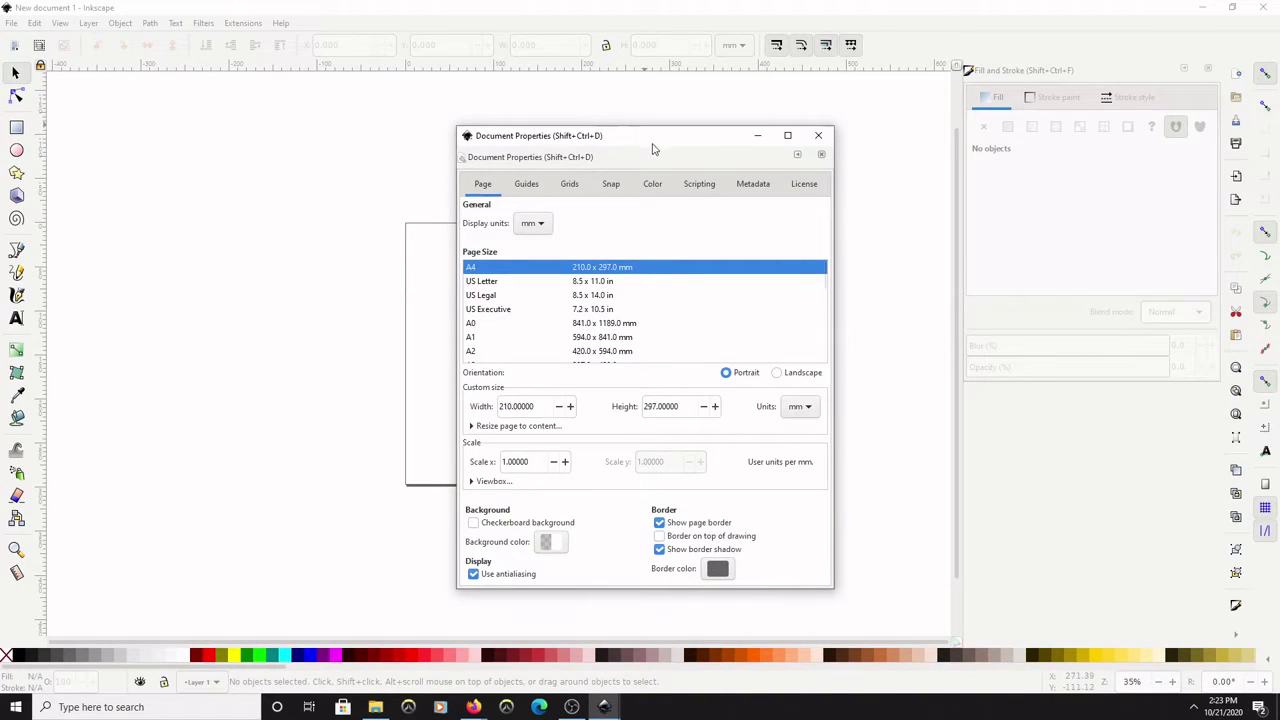
drag(653, 148, 515, 128)
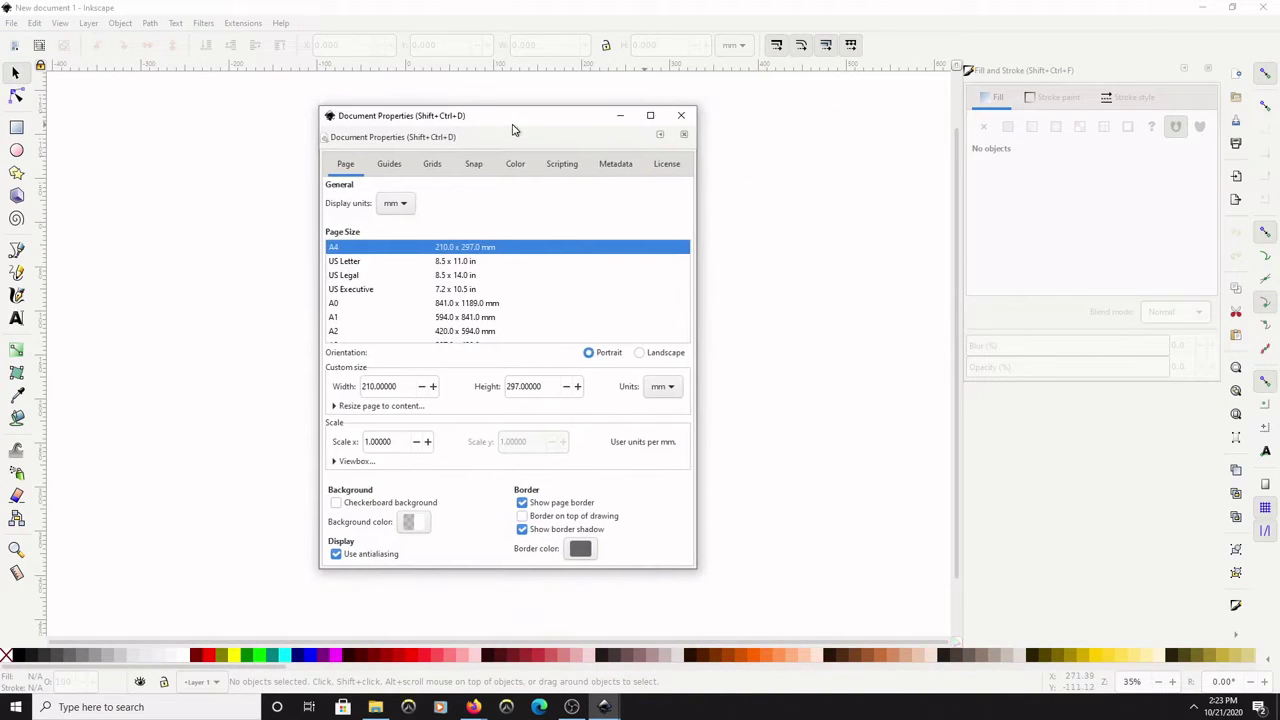
click(669, 390)
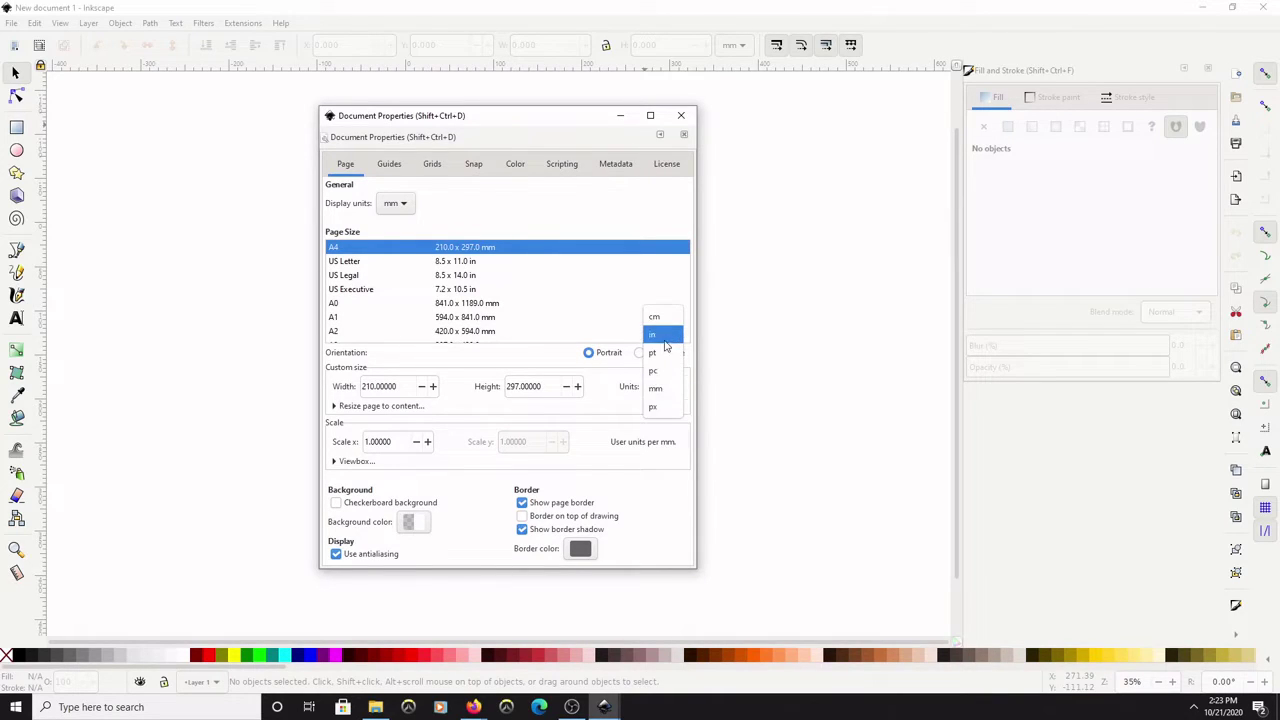
click(666, 345)
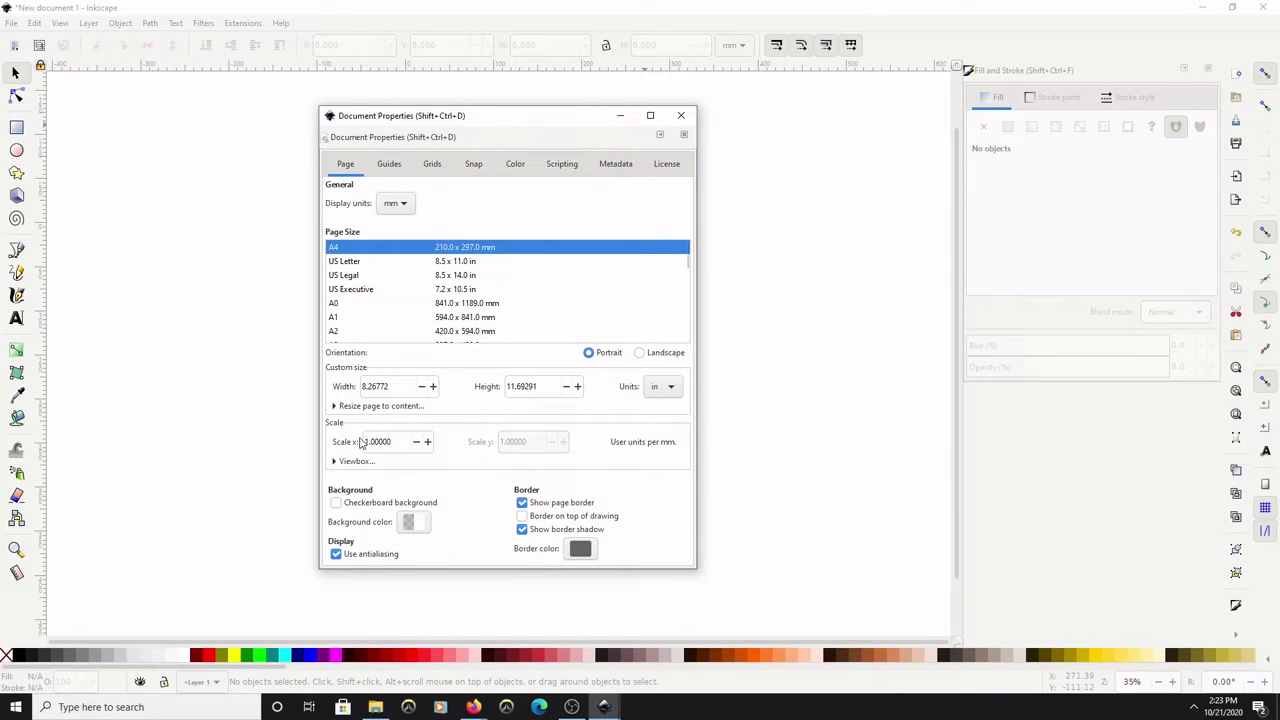
click(408, 389)
drag(408, 389, 336, 389)
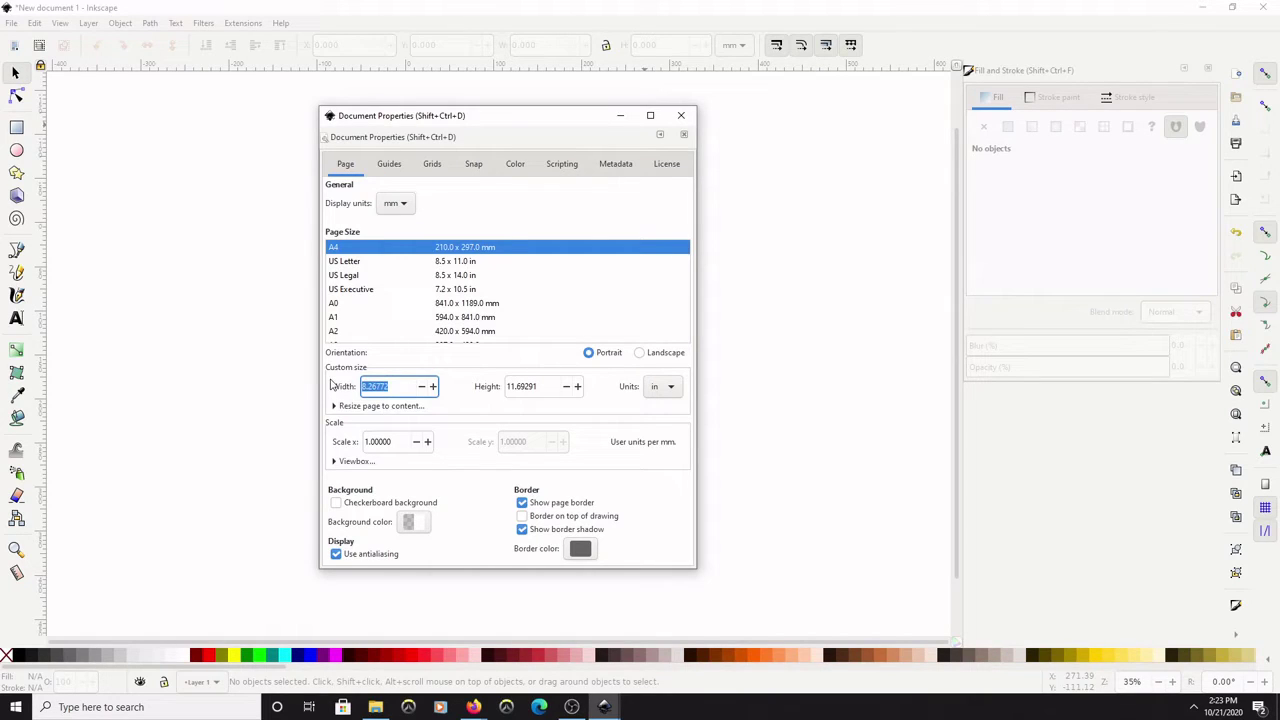
text(19.5)
key(Tab)
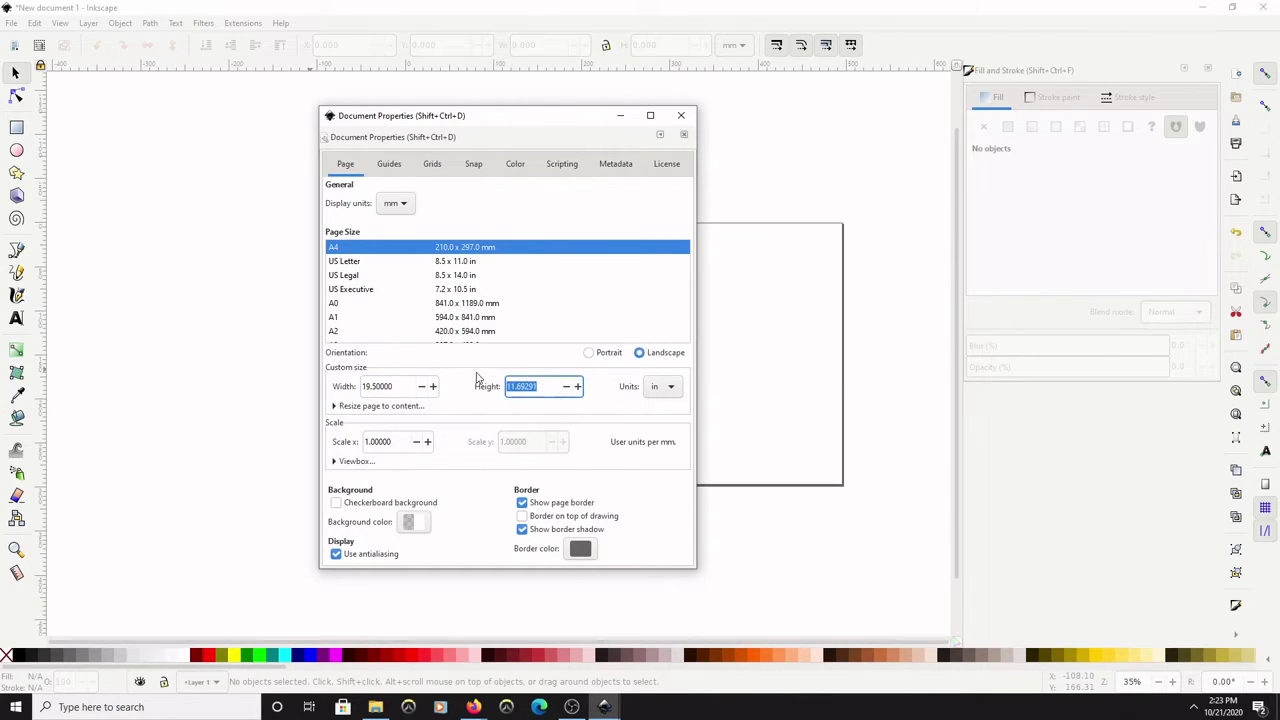
text(11)
key(Return)
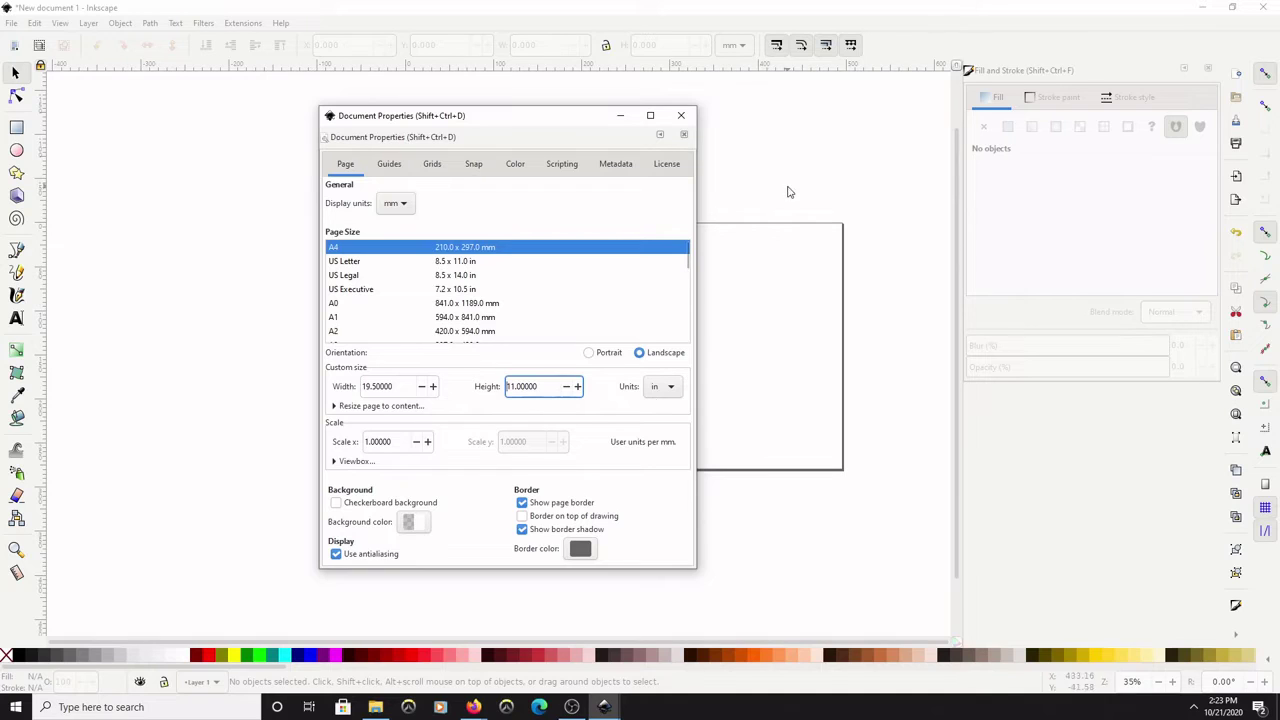
click(681, 115)
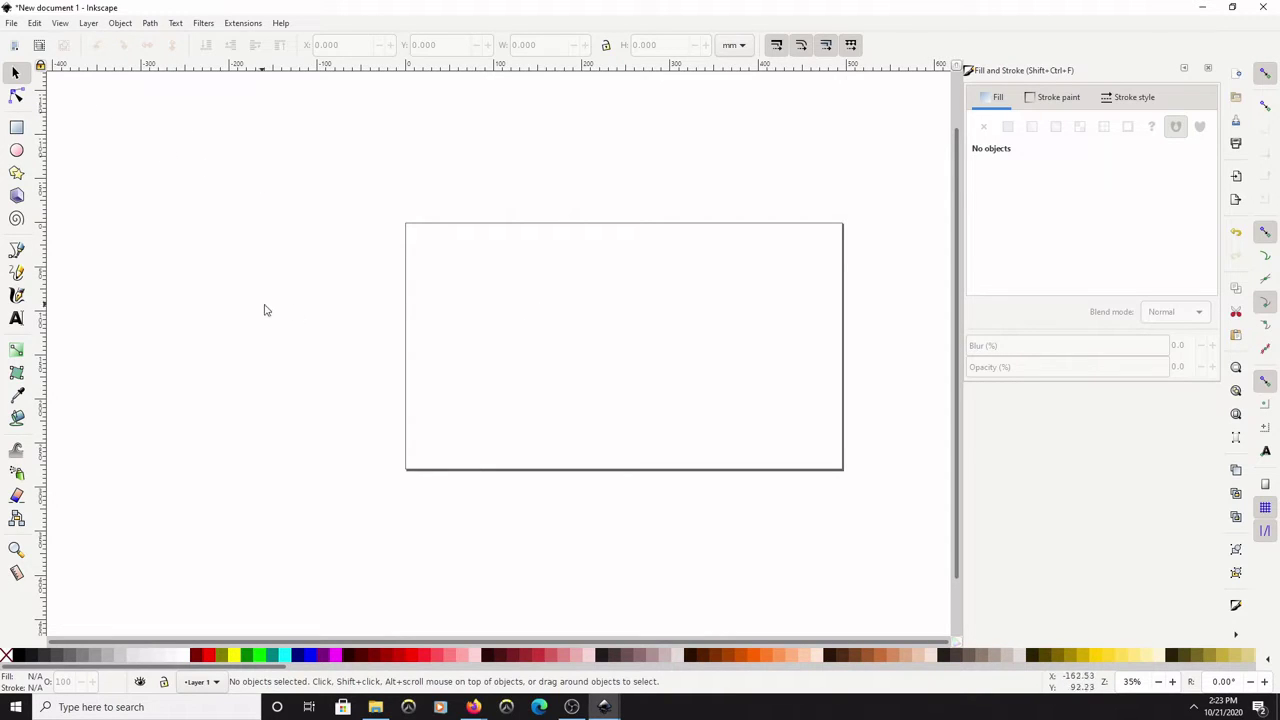
- Paste the copied J monogram onto the new page and undo a distorted stretch
right_click(587, 356)
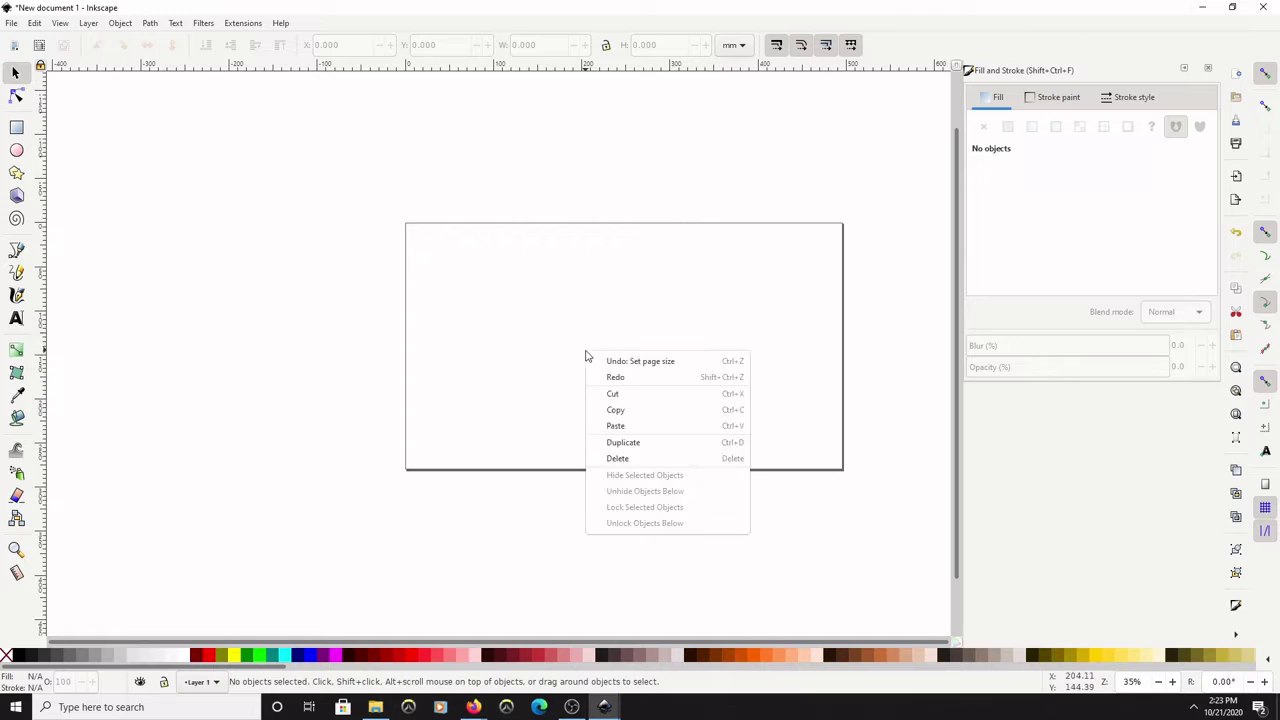
click(635, 428)
drag(652, 408, 605, 359)
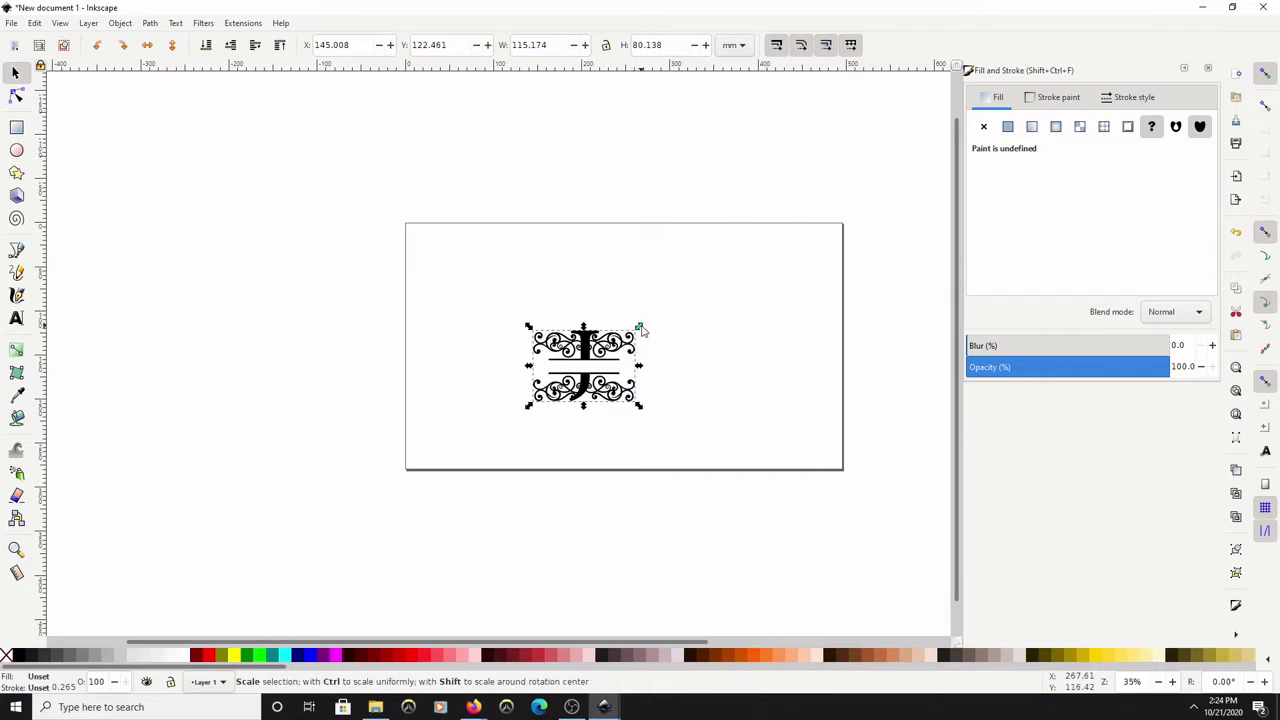
drag(641, 328, 824, 282)
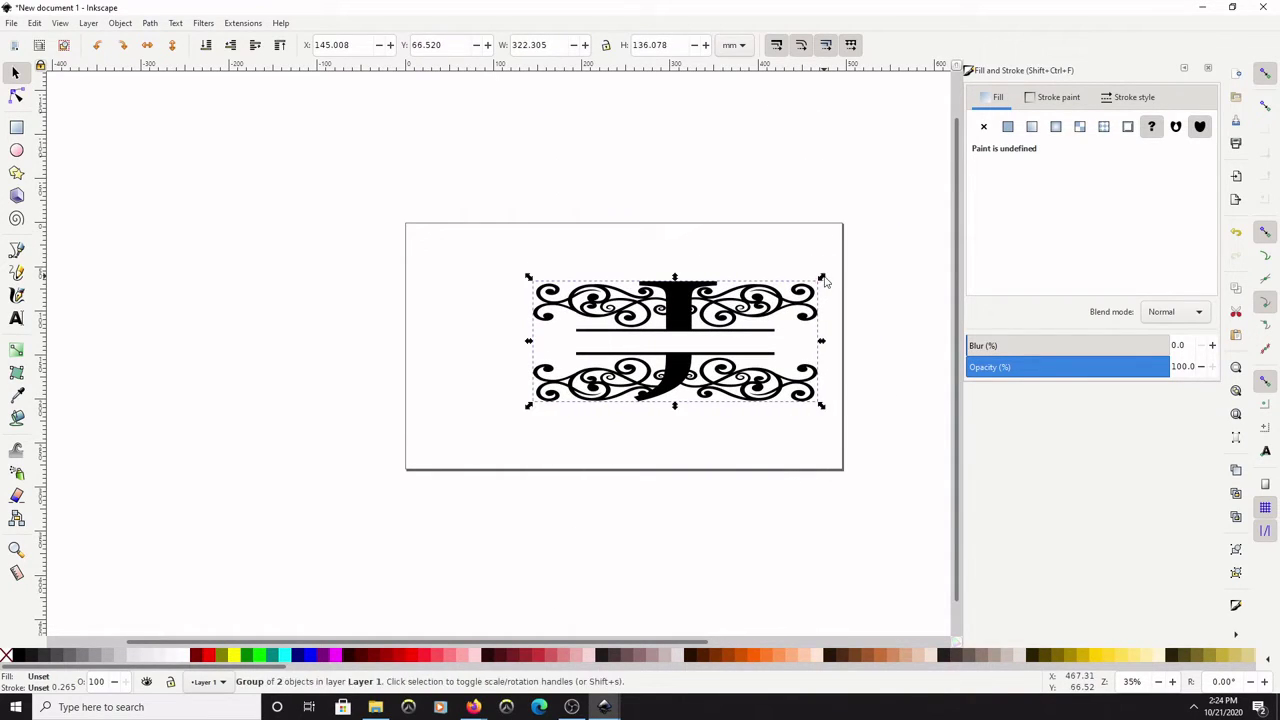
key(ctrl+z)
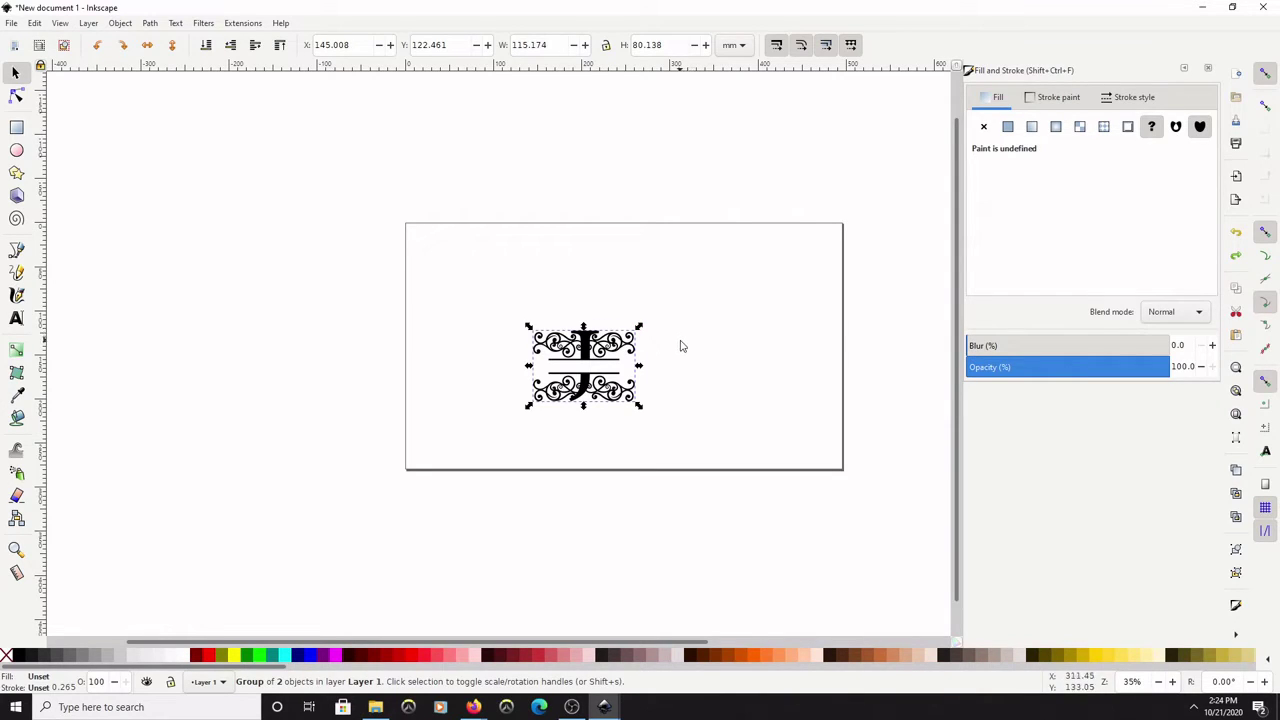
- Scale the monogram proportionally to about 395 × 275 mm and centre it on the page
key(ctrl)
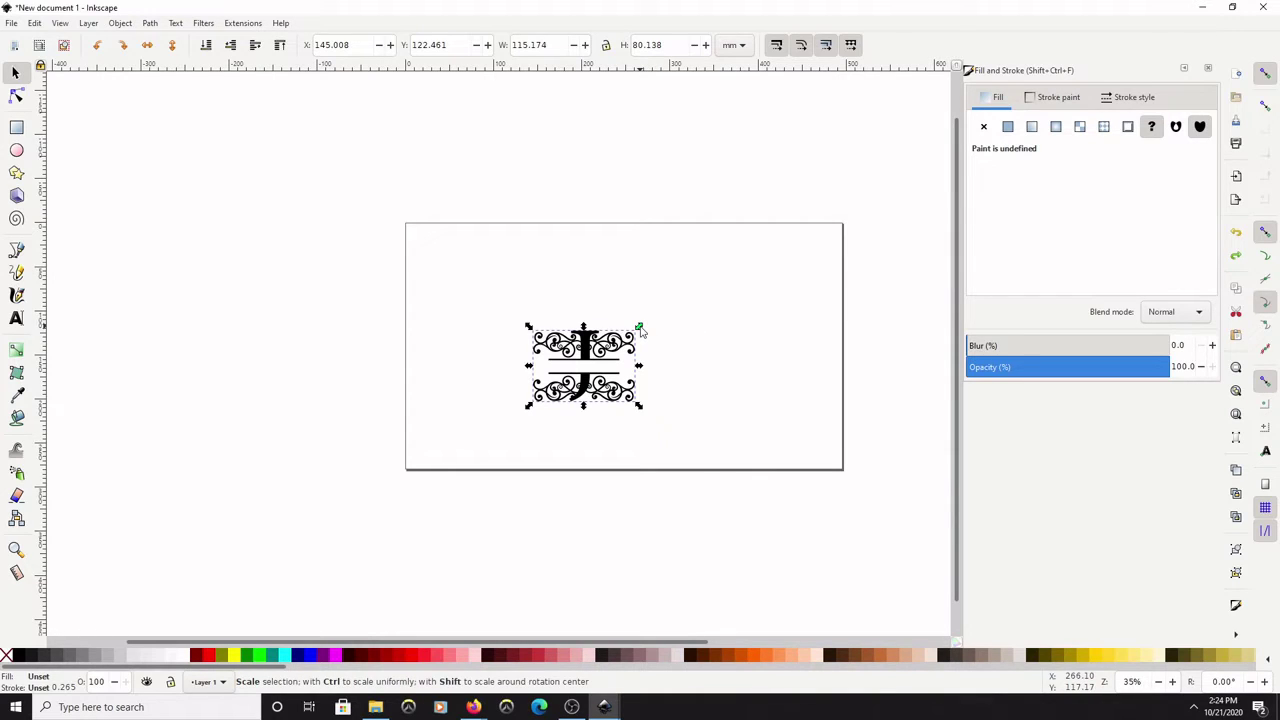
drag(640, 330, 894, 183)
drag(794, 250, 703, 313)
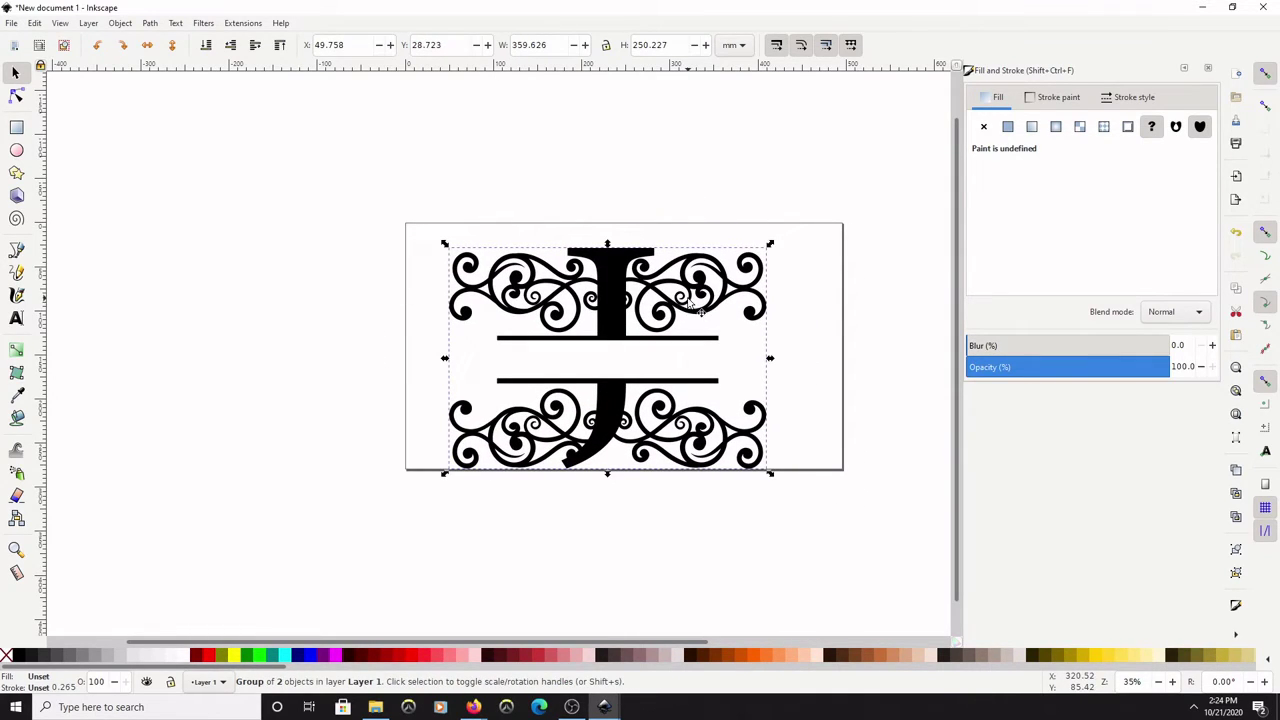
drag(771, 246, 819, 226)
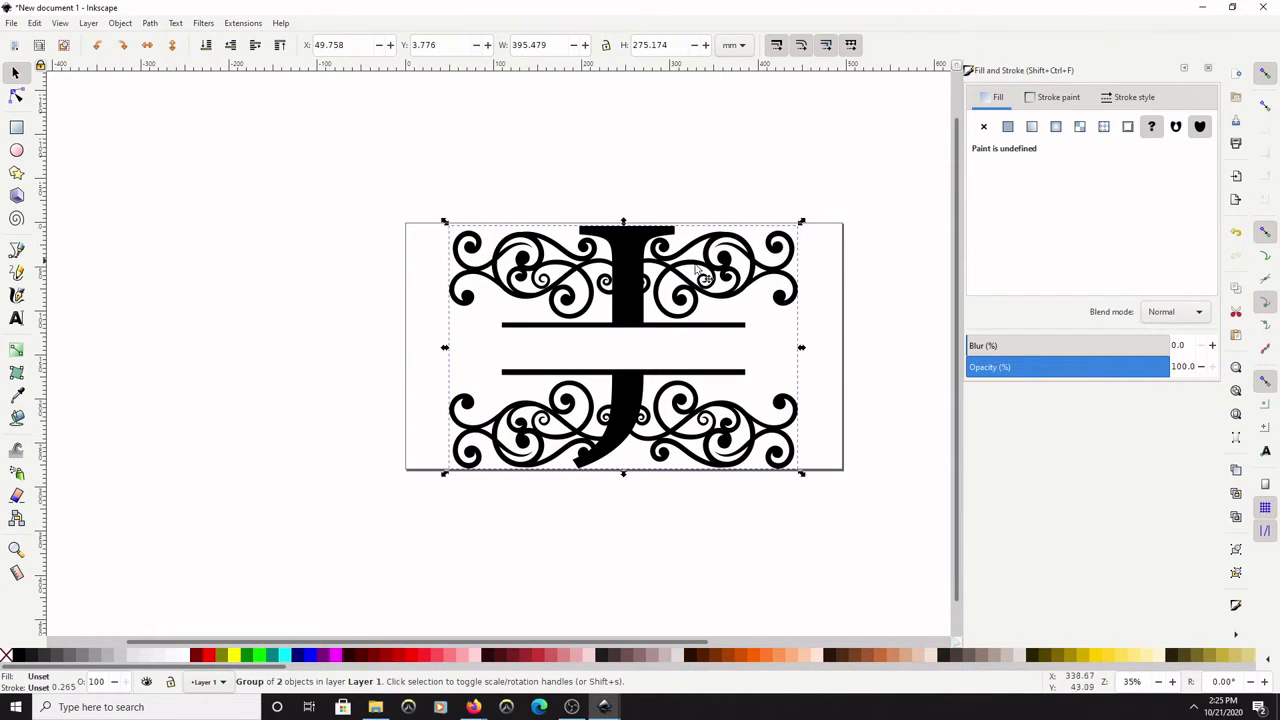
click(752, 289)
drag(750, 289, 737, 289)
key(Escape)
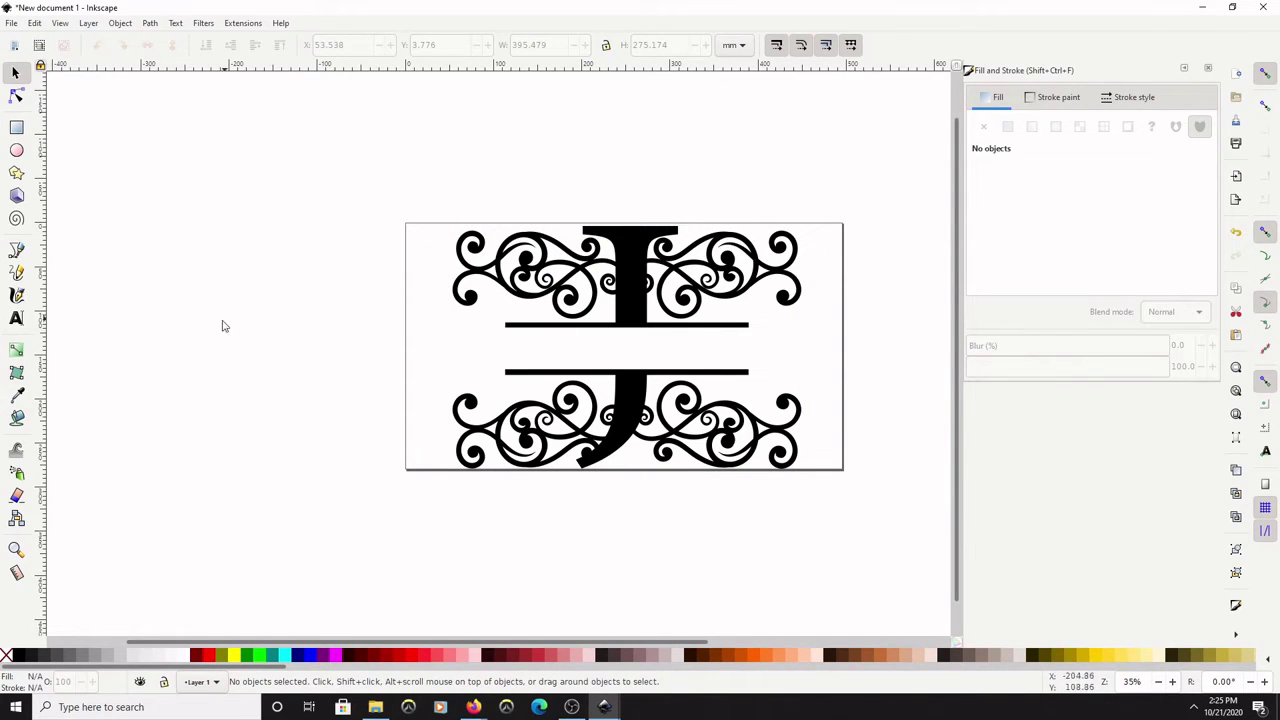
- Type JOHNATHAN between the bars and set it in Times New Roman Bold
click(15, 320)
click(547, 344)
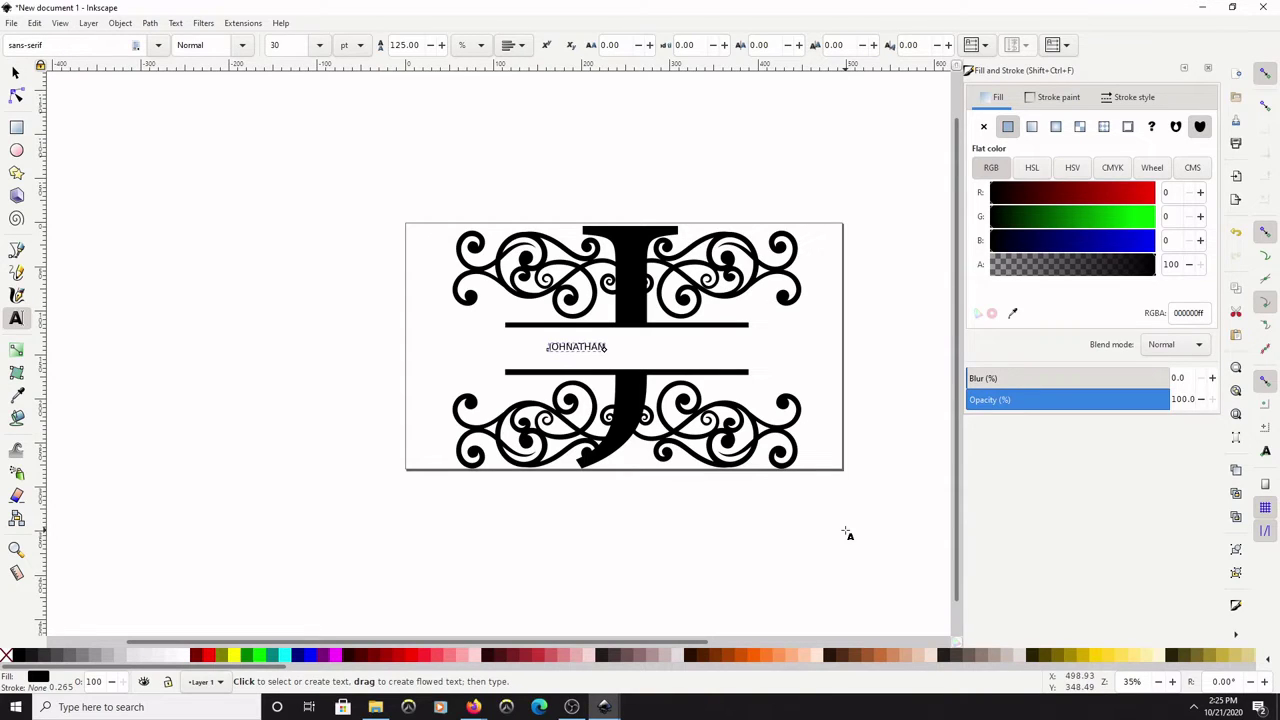
click(57, 46)
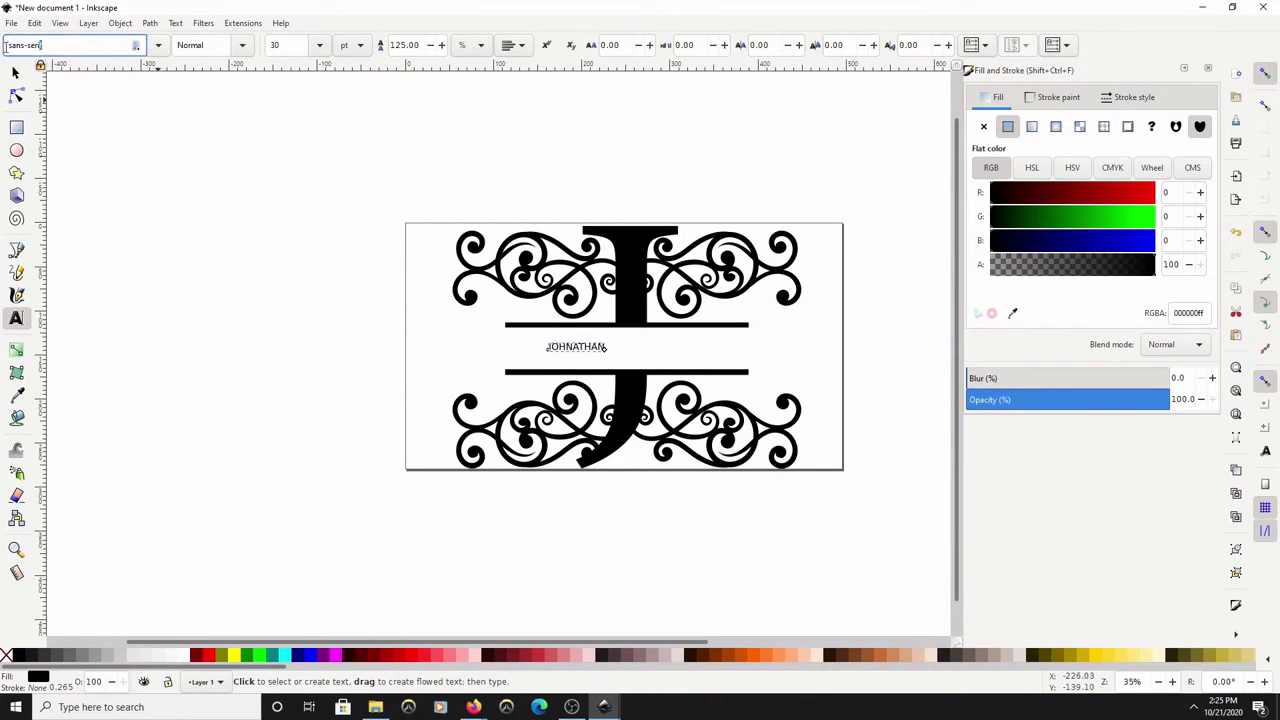
text(time)
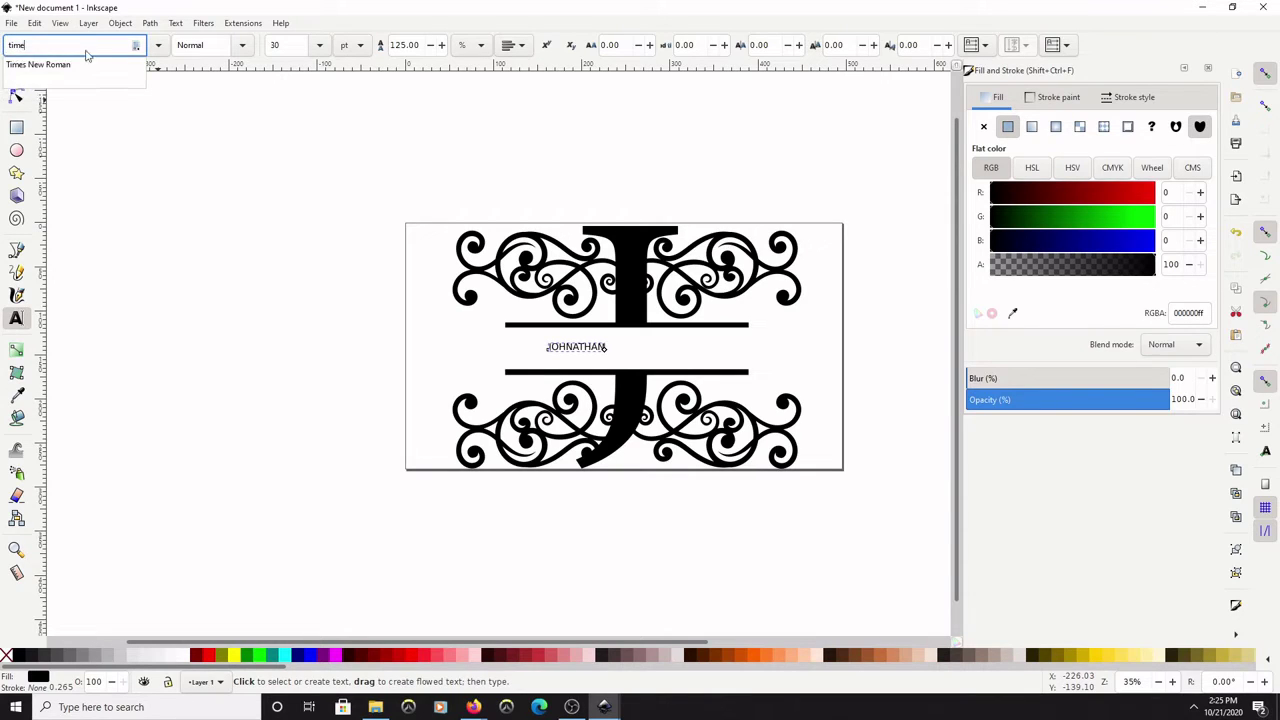
click(80, 64)
click(99, 40)
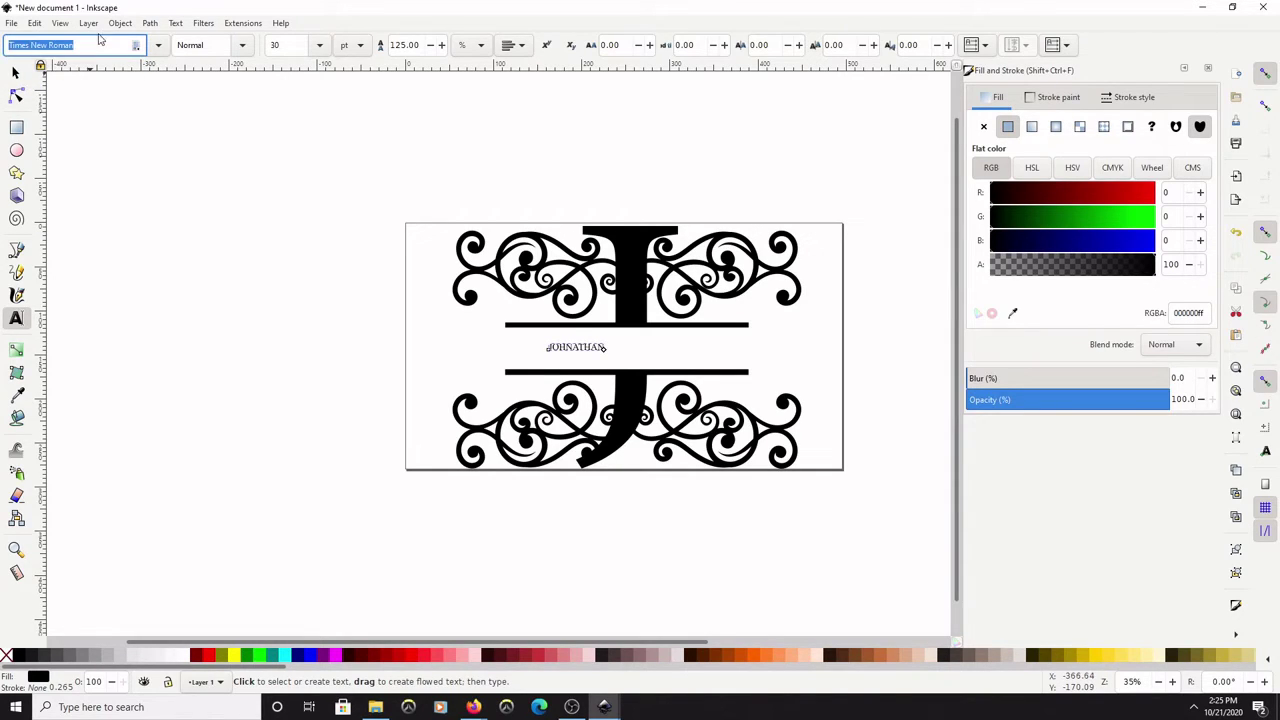
click(192, 50)
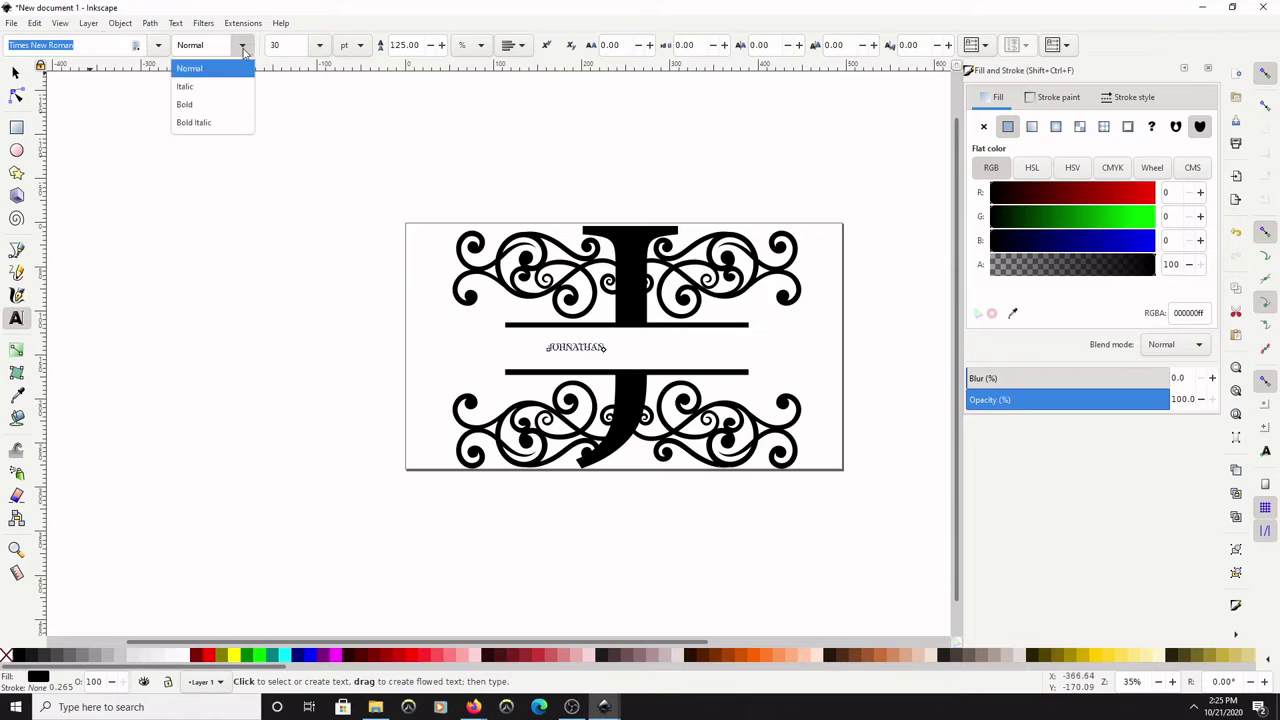
click(199, 104)
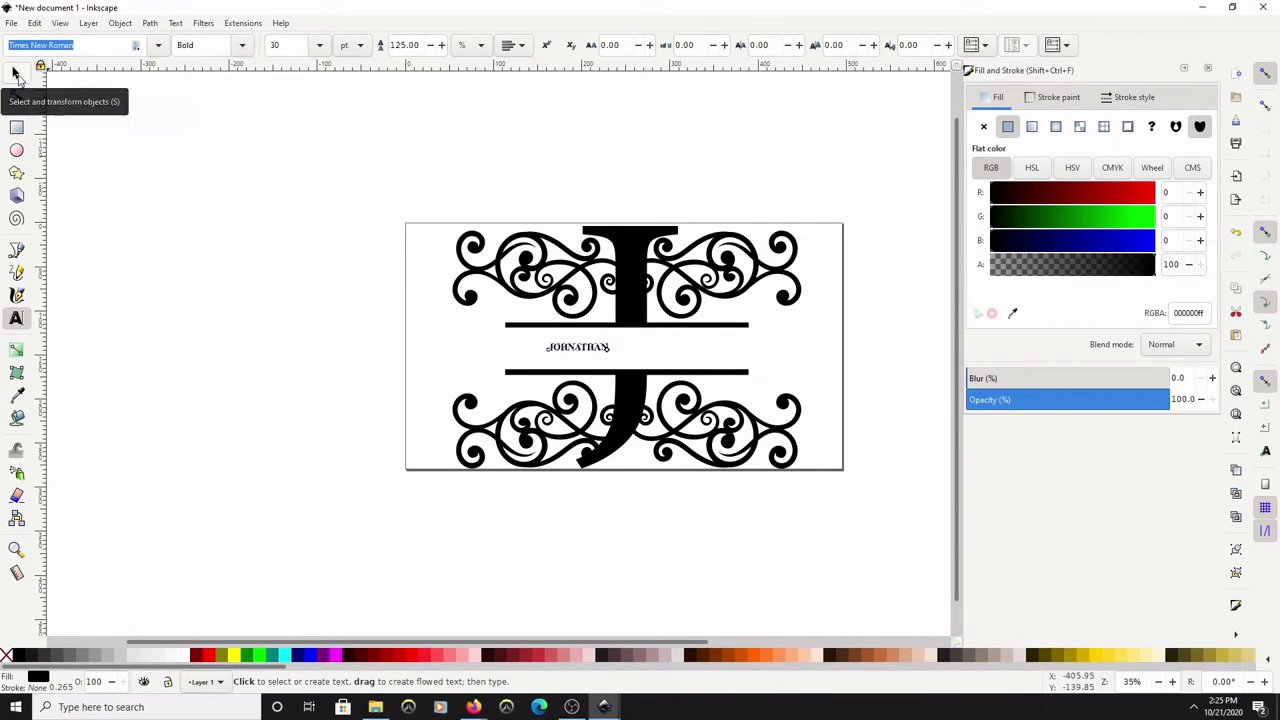
- Scale JOHNATHAN up to about 248% and move it into the band between the bars
click(16, 76)
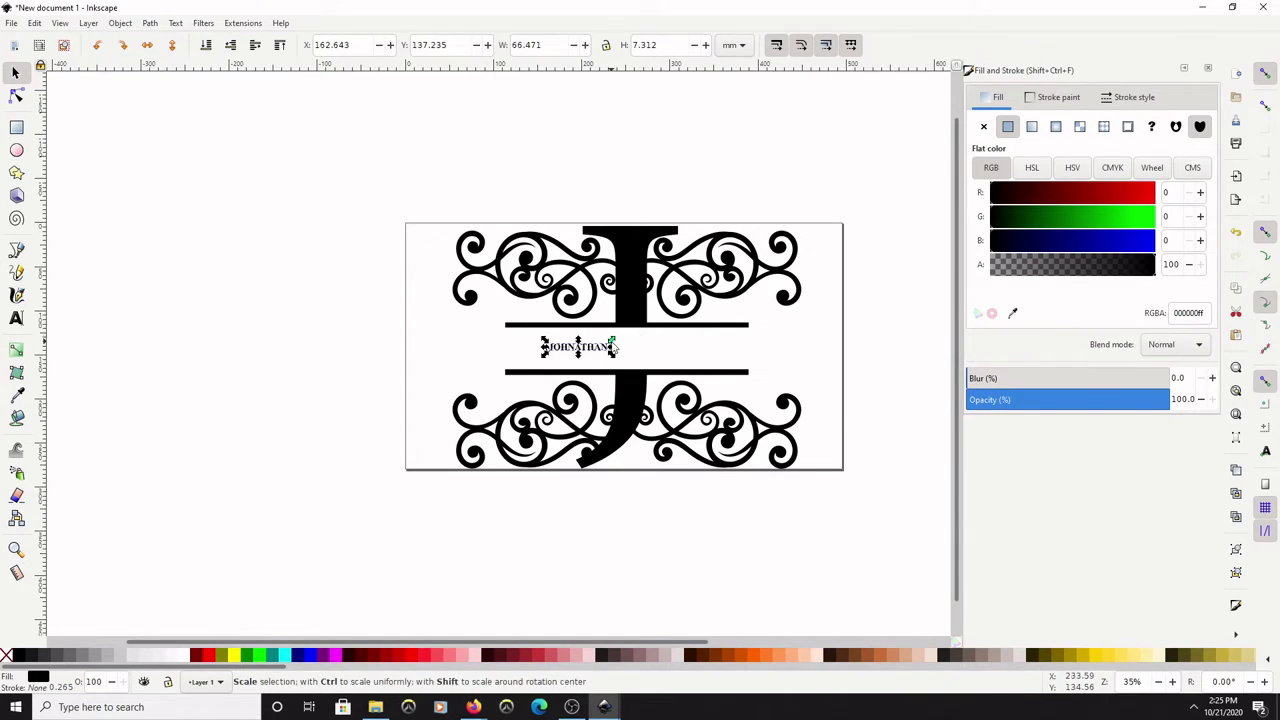
drag(612, 343, 750, 300)
mouse_move(724, 341)
mouse_down()
mouse_move(646, 362)
mouse_move(763, 331)
mouse_move(742, 353)
mouse_up()
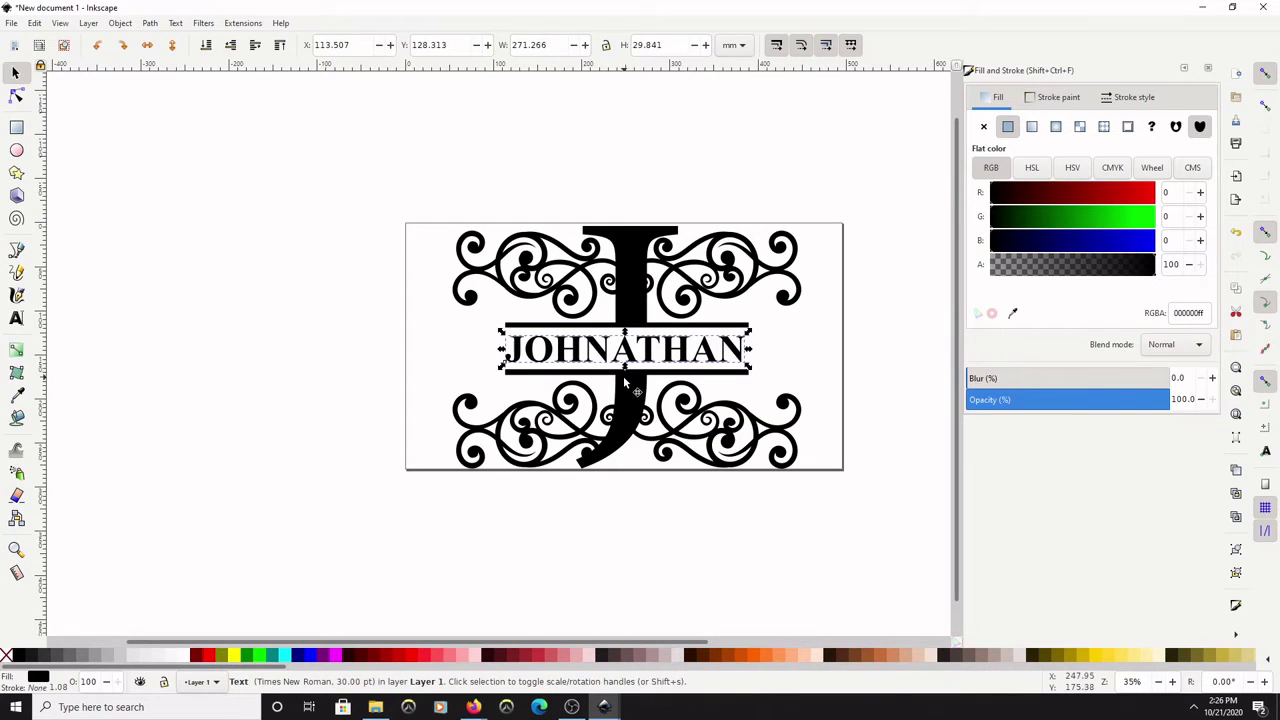
drag(621, 642, 695, 642)
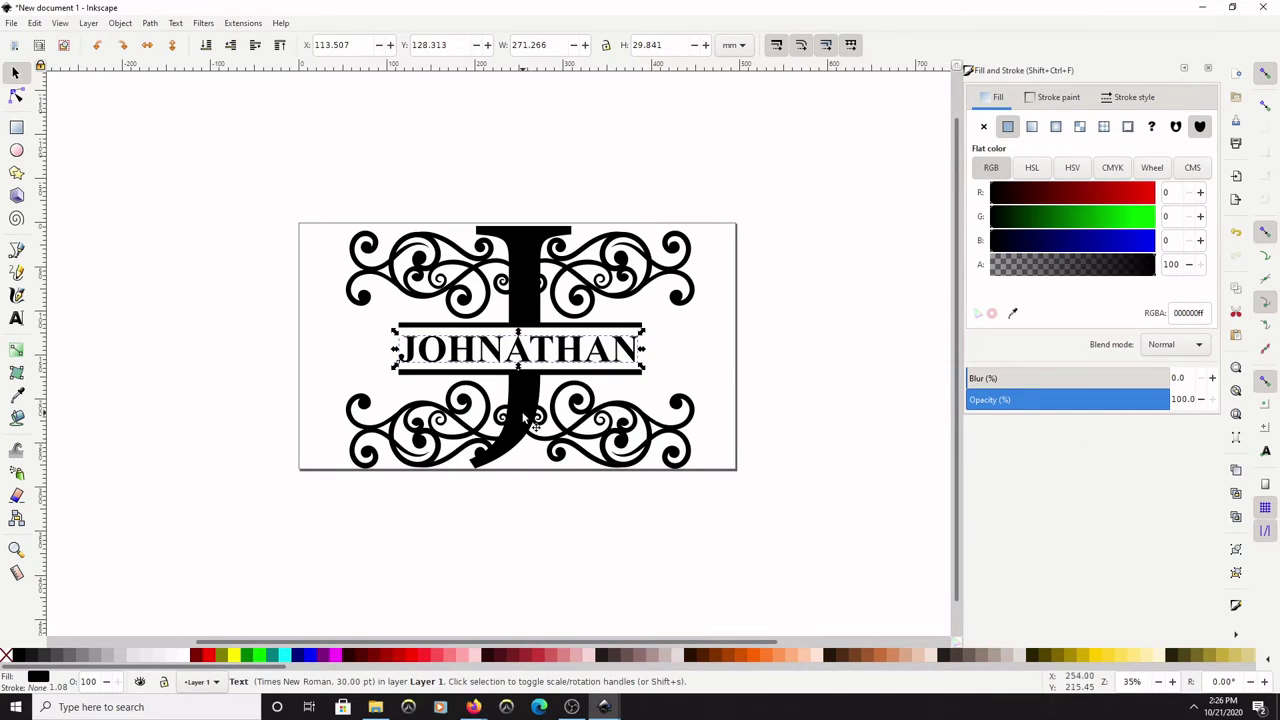
key(ctrl)
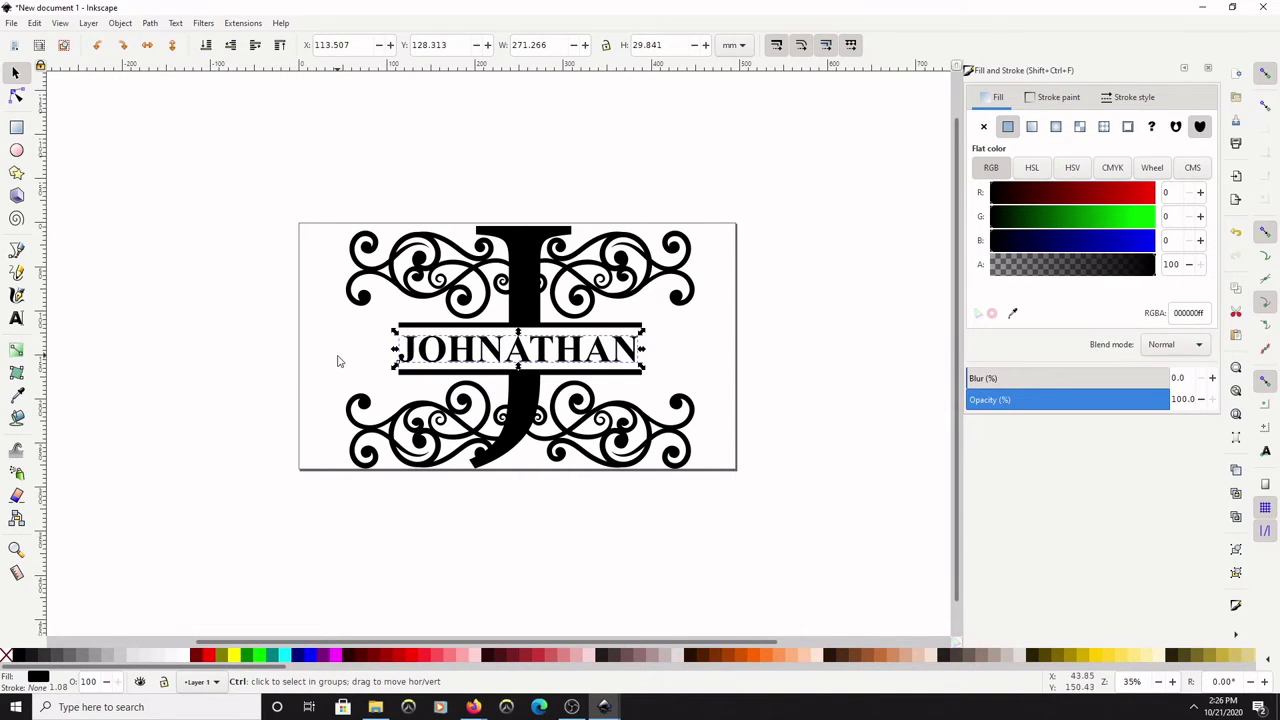
- Stretch JOHNATHAN vertically to about 271 × 53 mm so it meets both bars
scroll(514, 408, up, 2)
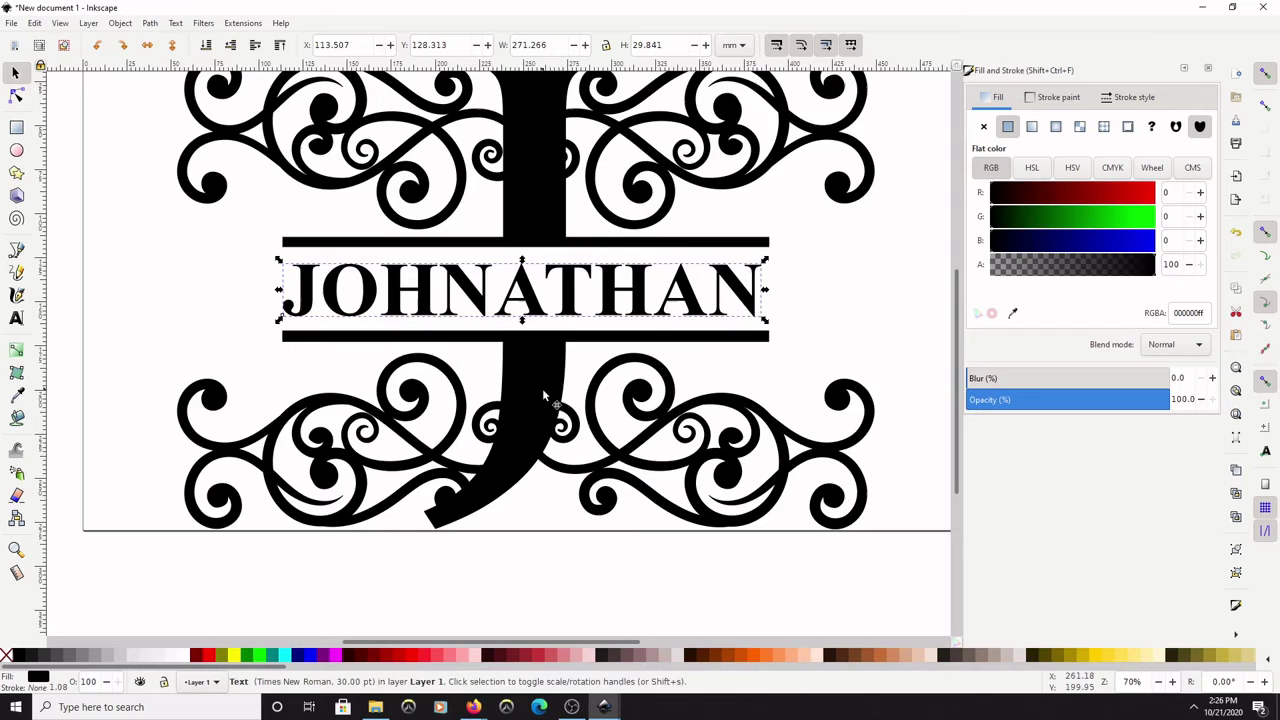
scroll(734, 434, up, 3)
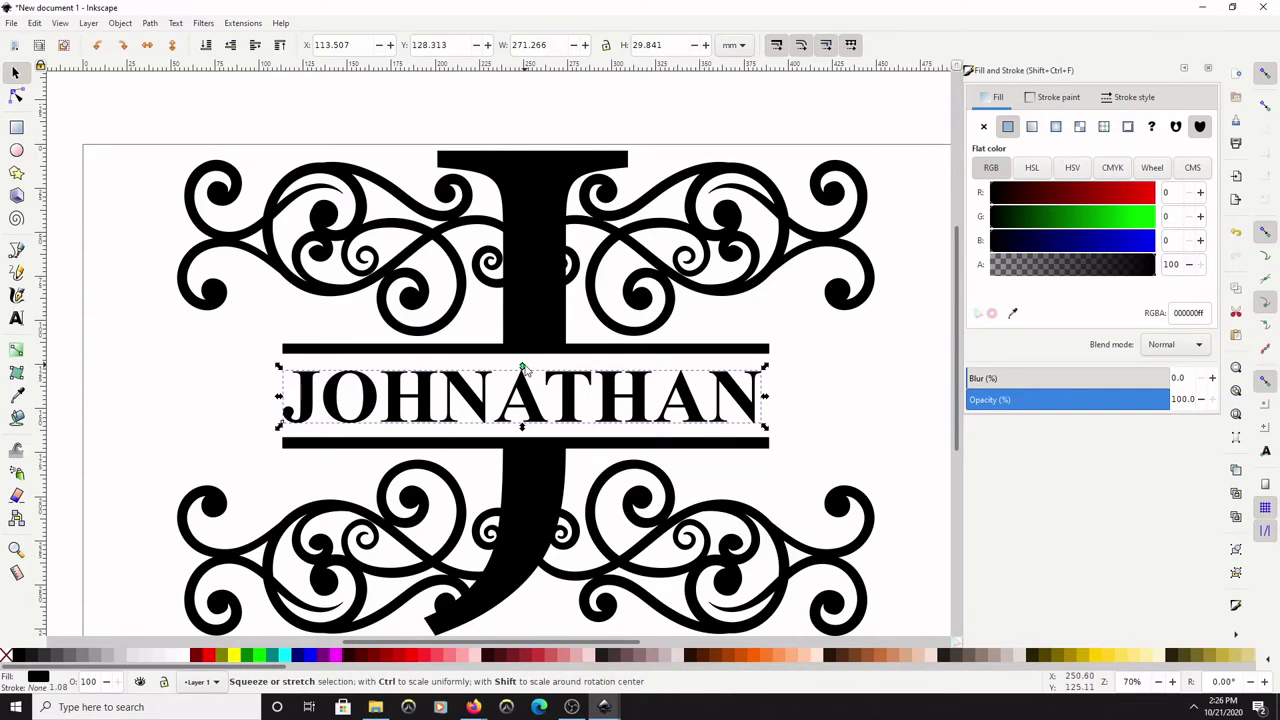
drag(522, 367, 535, 352)
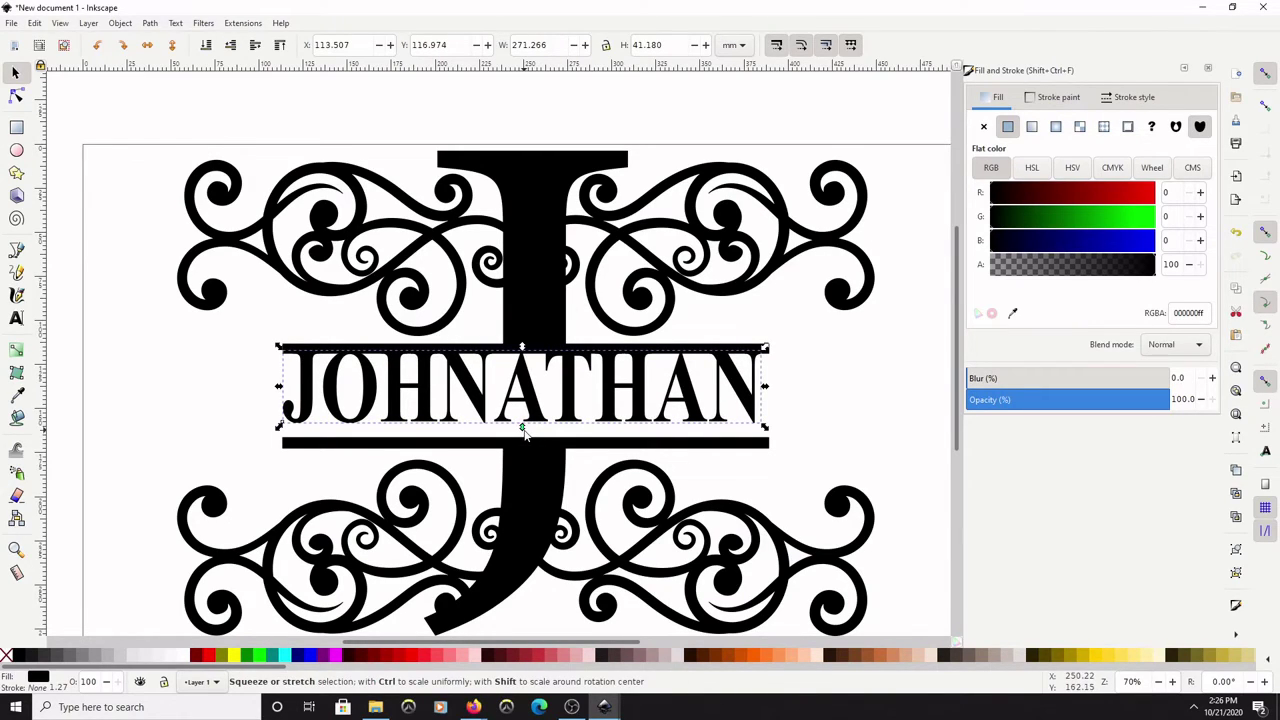
drag(523, 430, 526, 453)
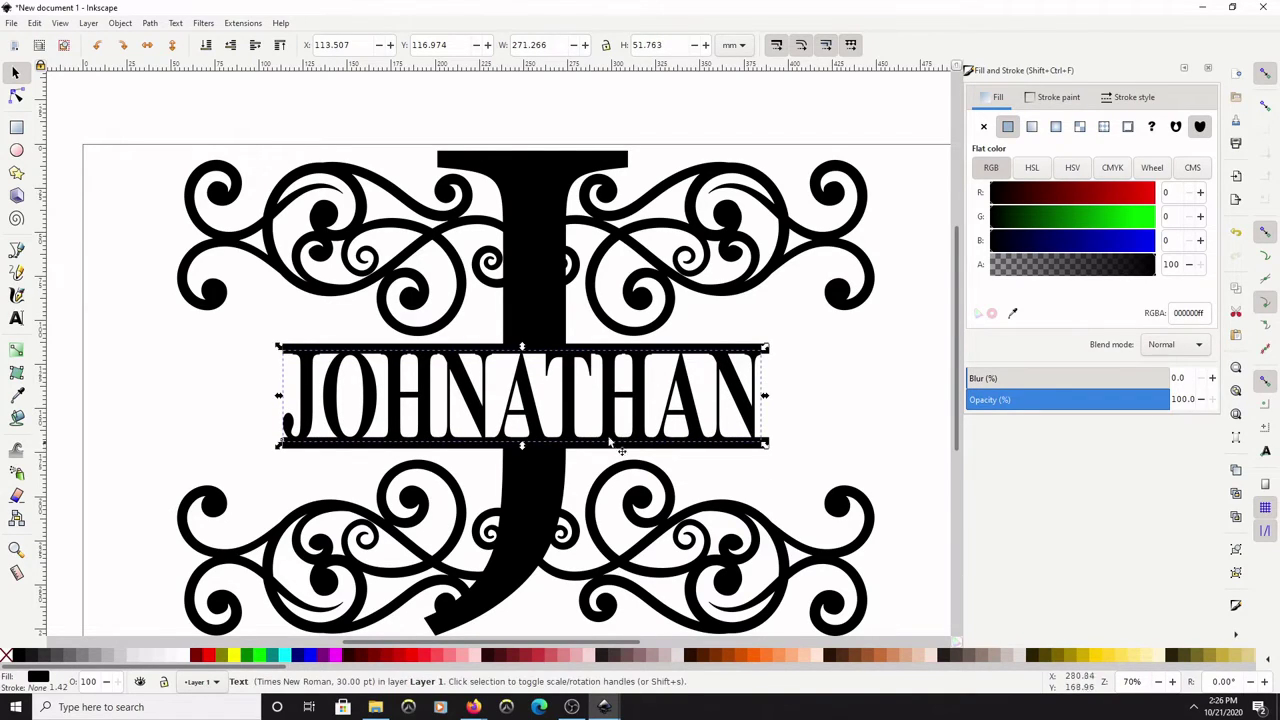
click(838, 404)
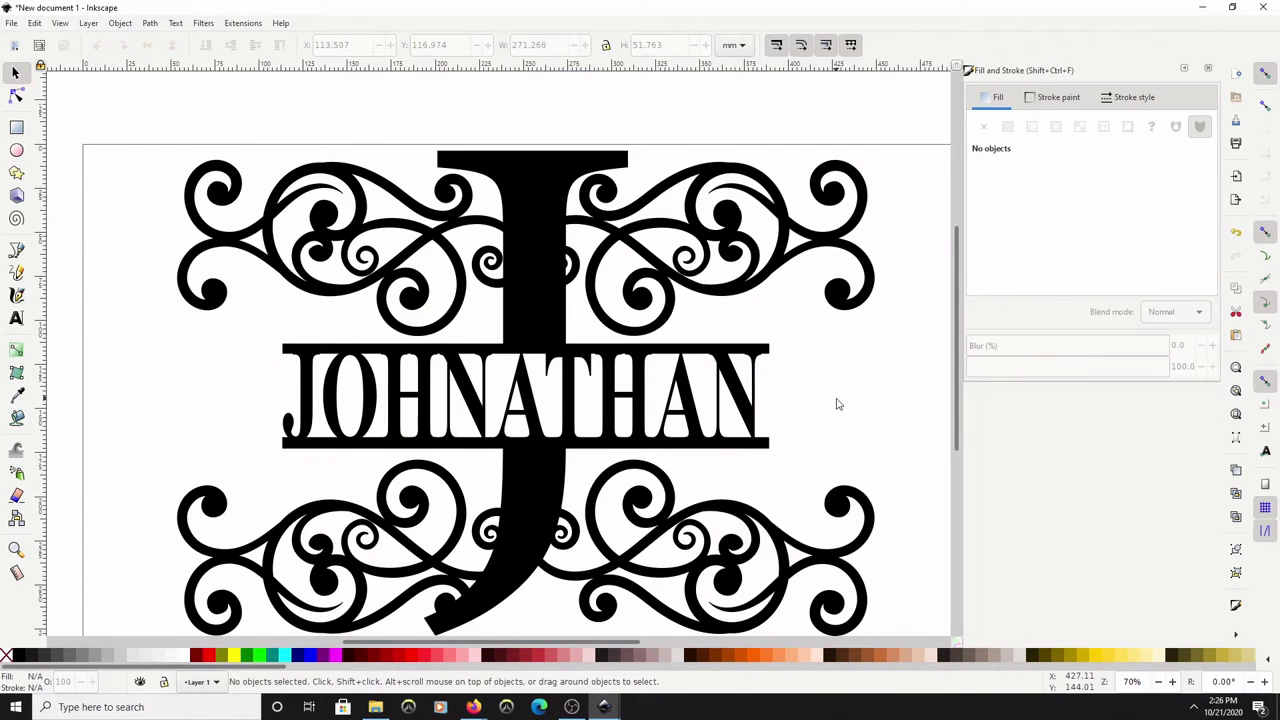
click(697, 404)
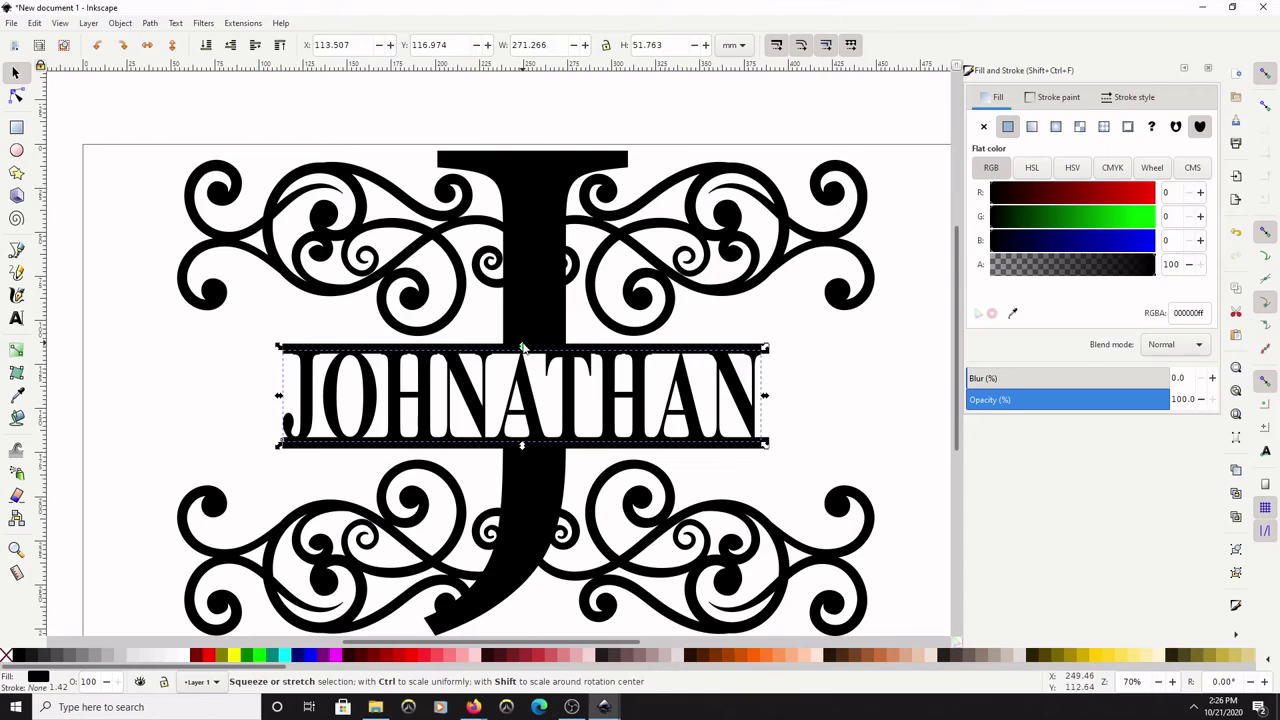
drag(522, 347, 528, 345)
click(866, 382)
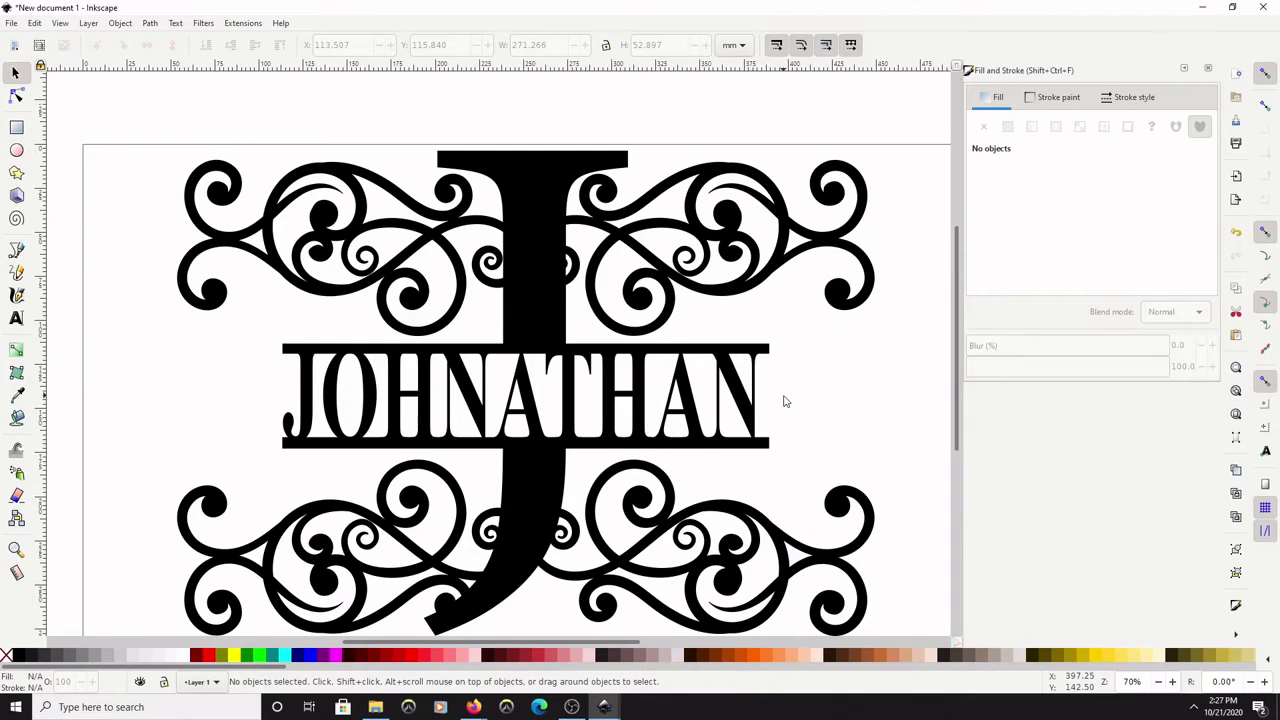
key(ctrl)
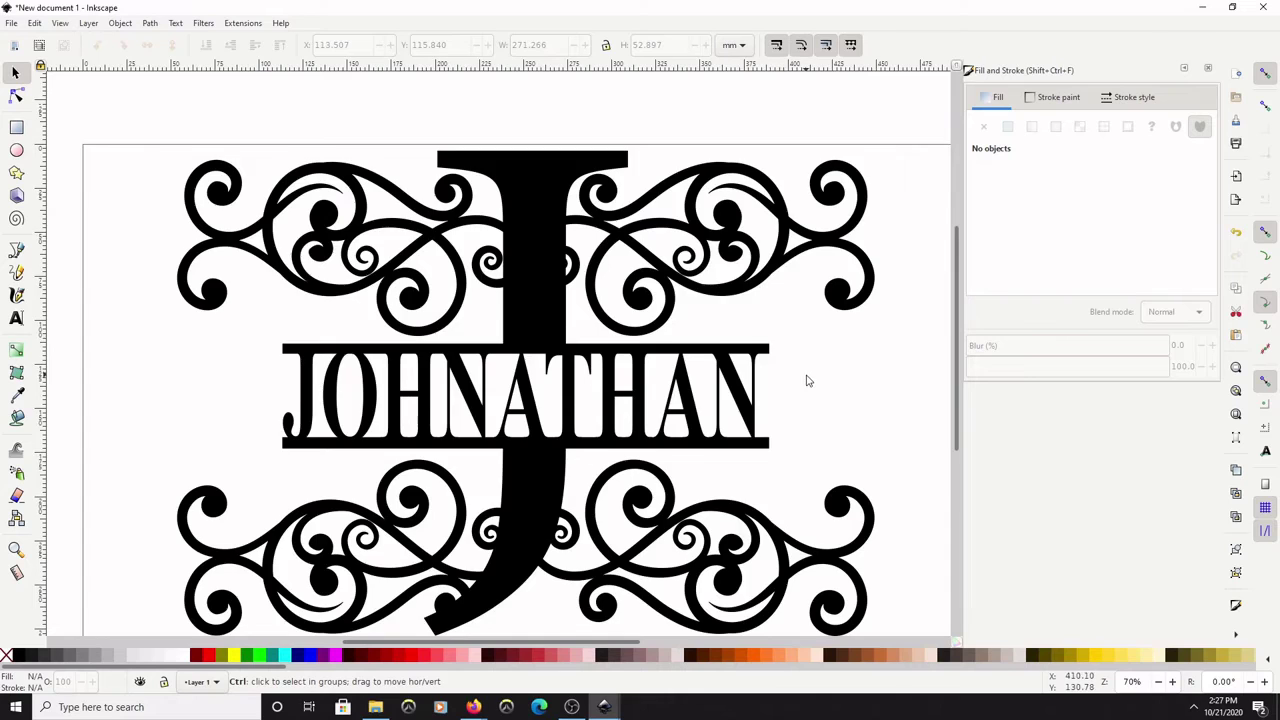
scroll(806, 375, down, 2)
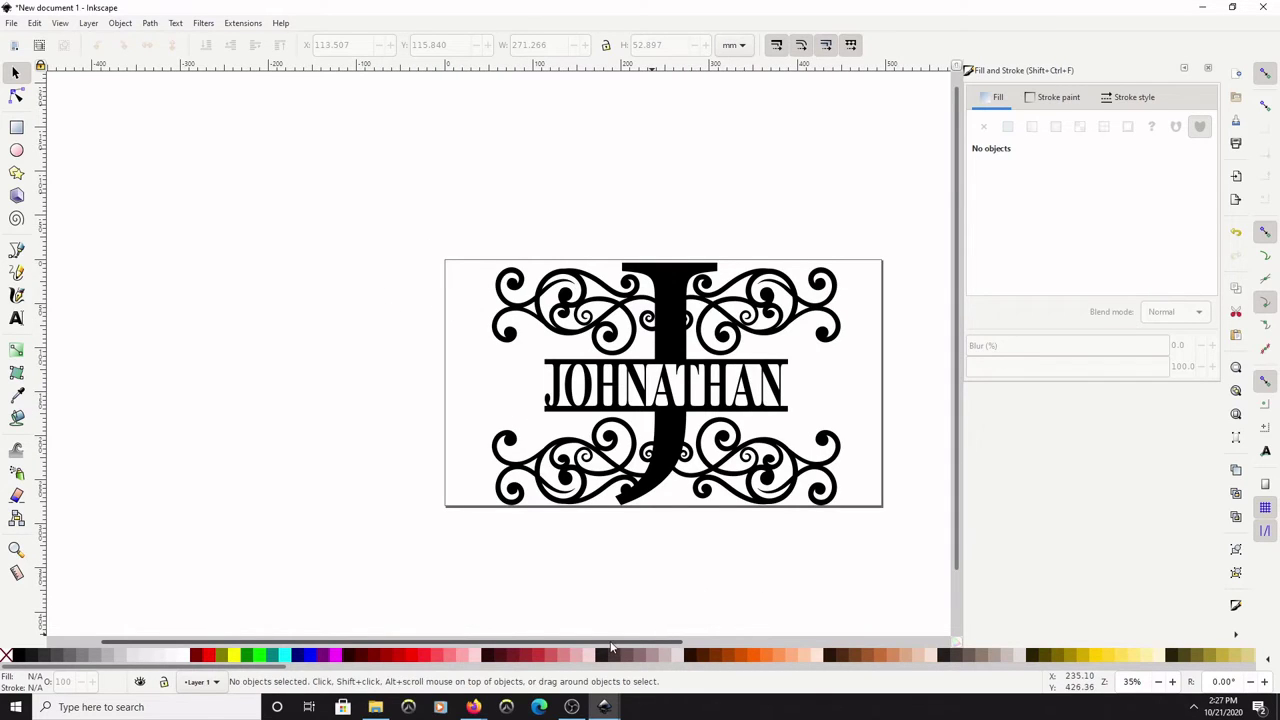
drag(609, 642, 699, 642)
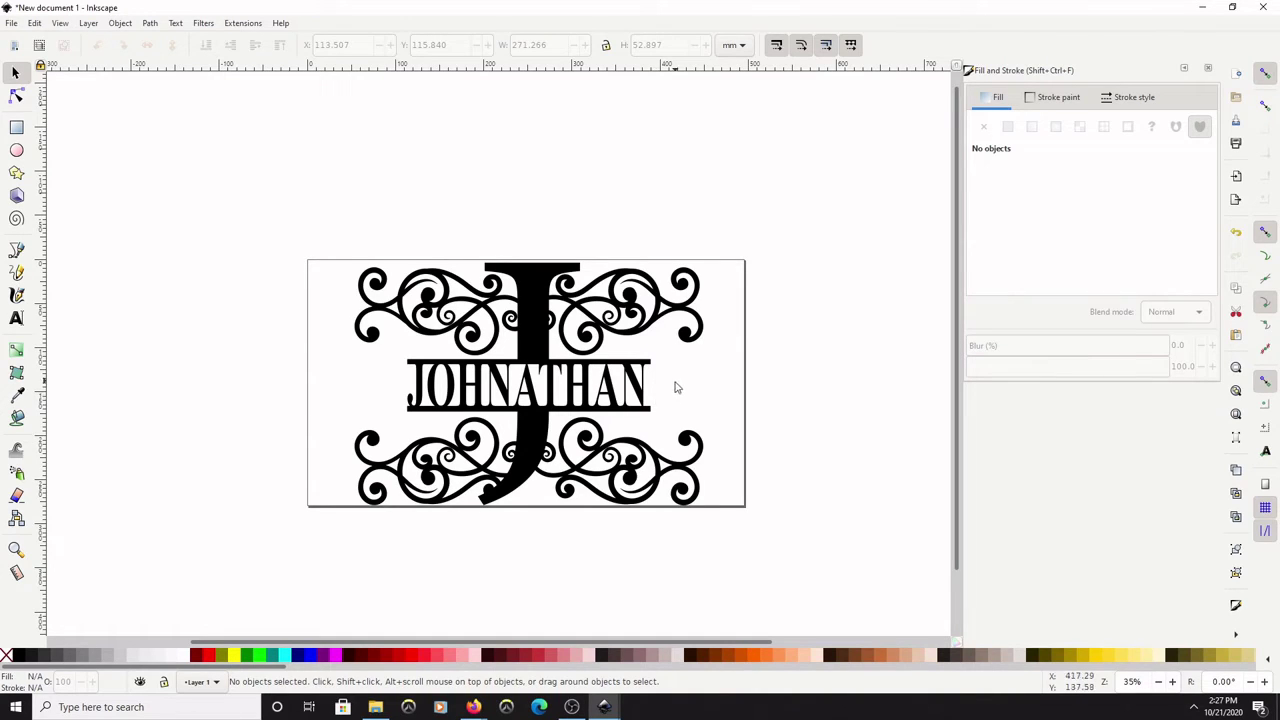
- Convert JOHNATHAN to paths with Object to Path and ungroup it into nine letters
click(624, 403)
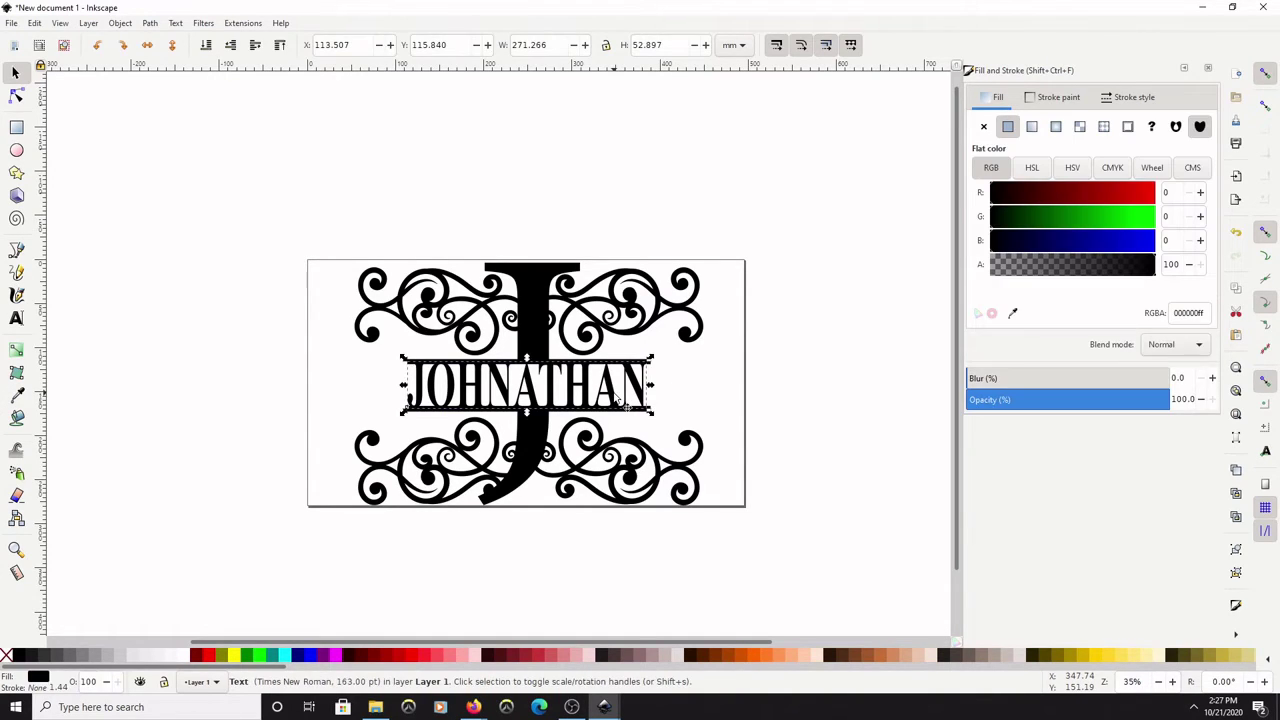
click(121, 27)
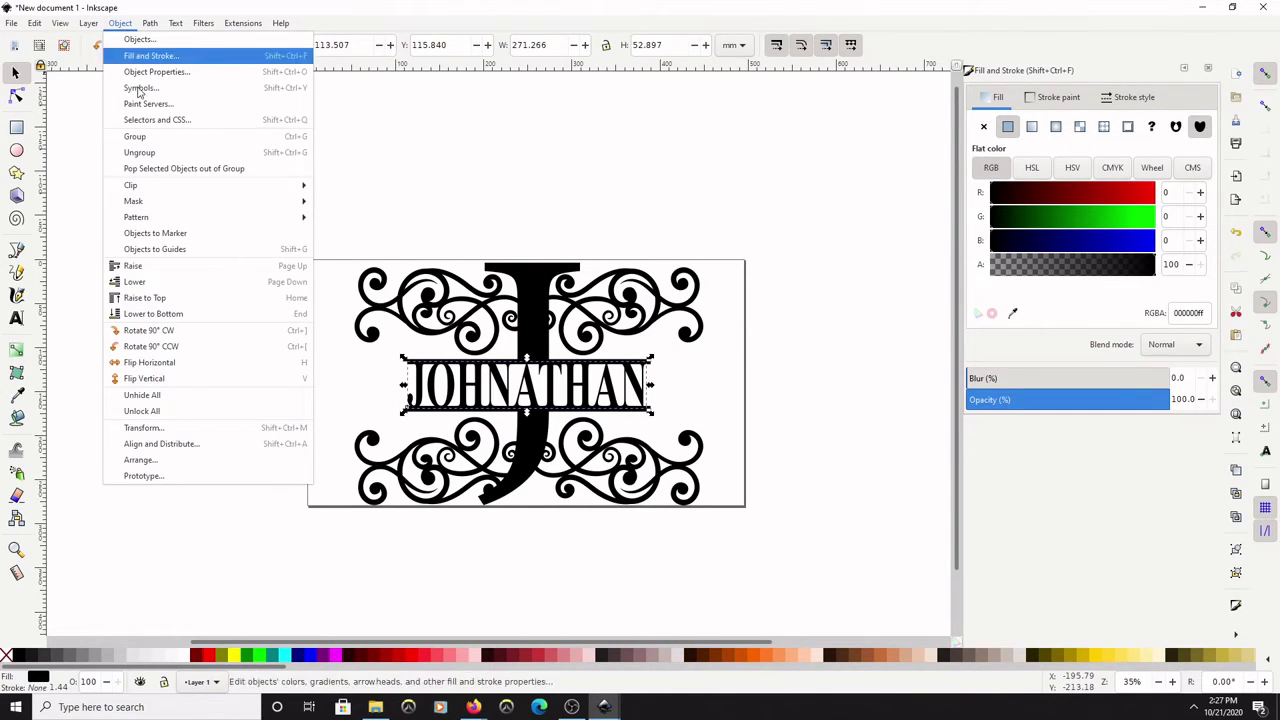
click(155, 153)
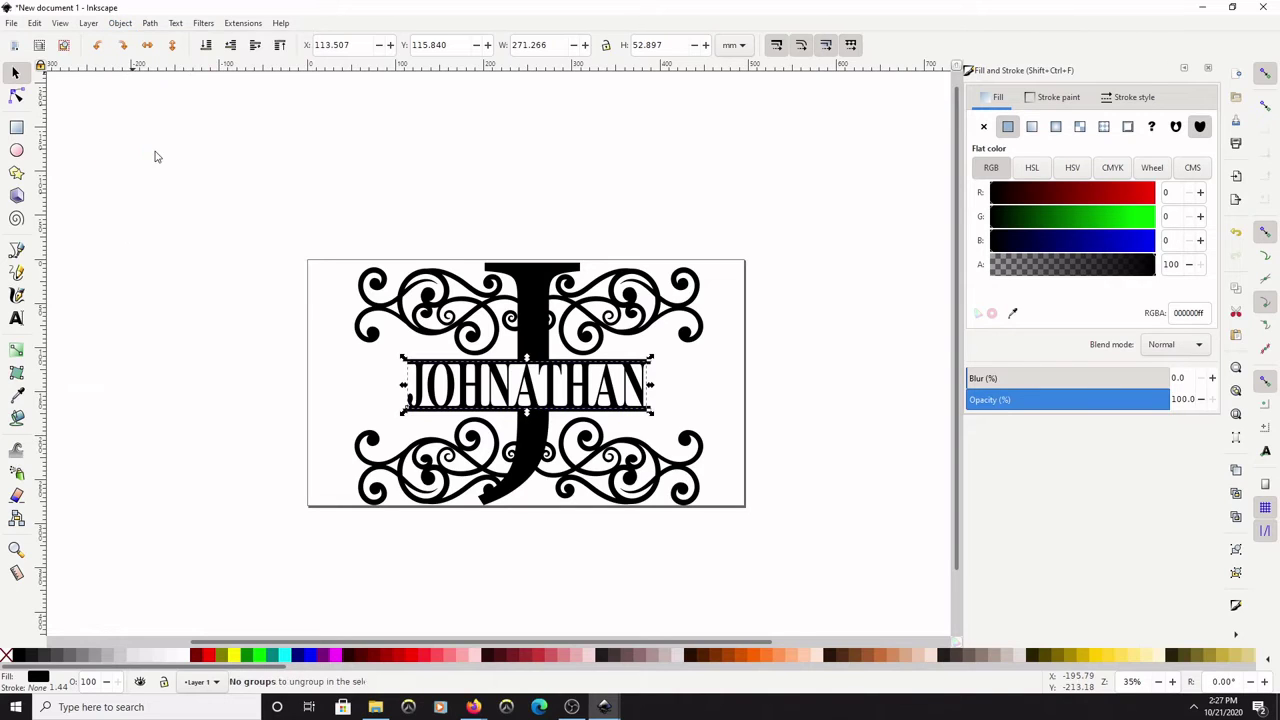
click(148, 23)
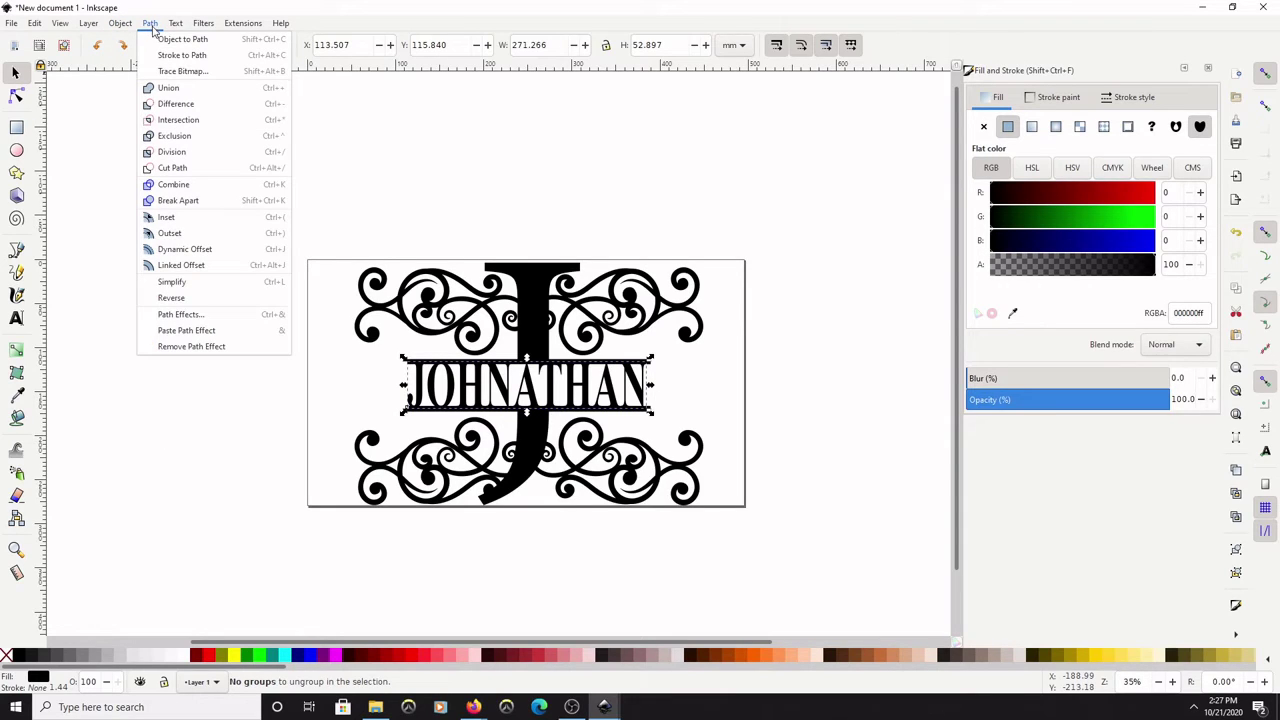
click(172, 40)
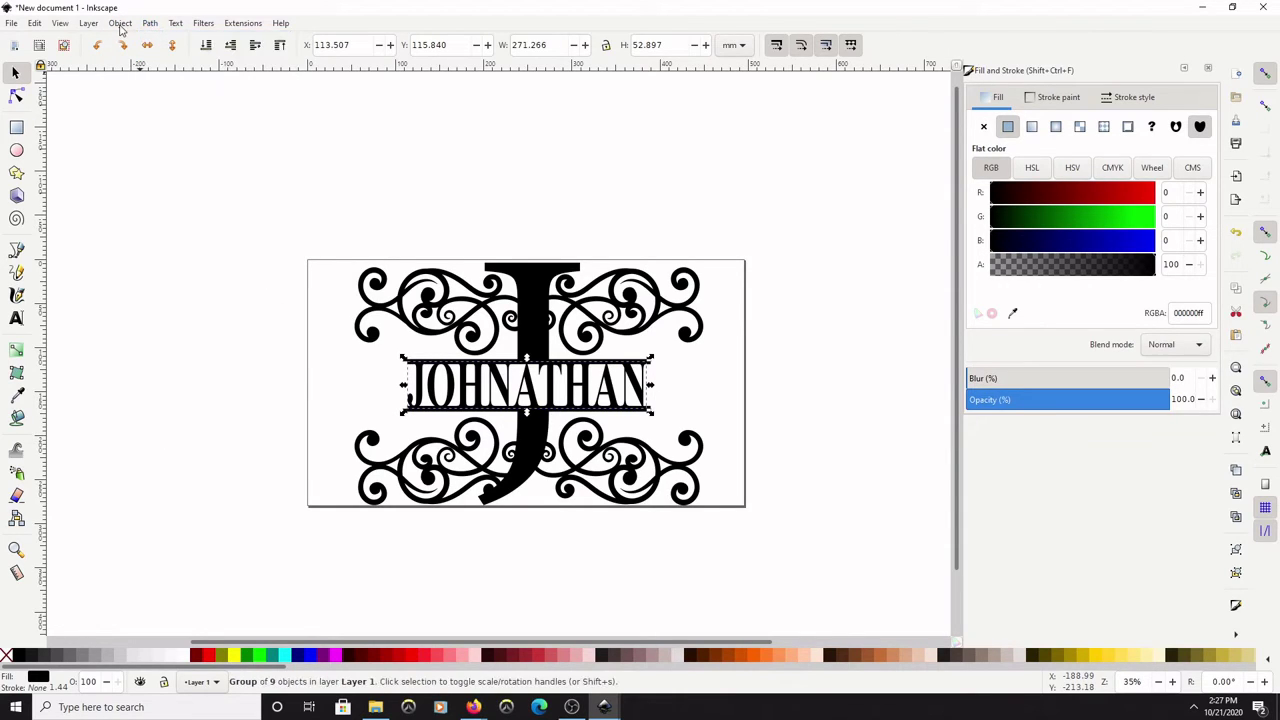
click(148, 23)
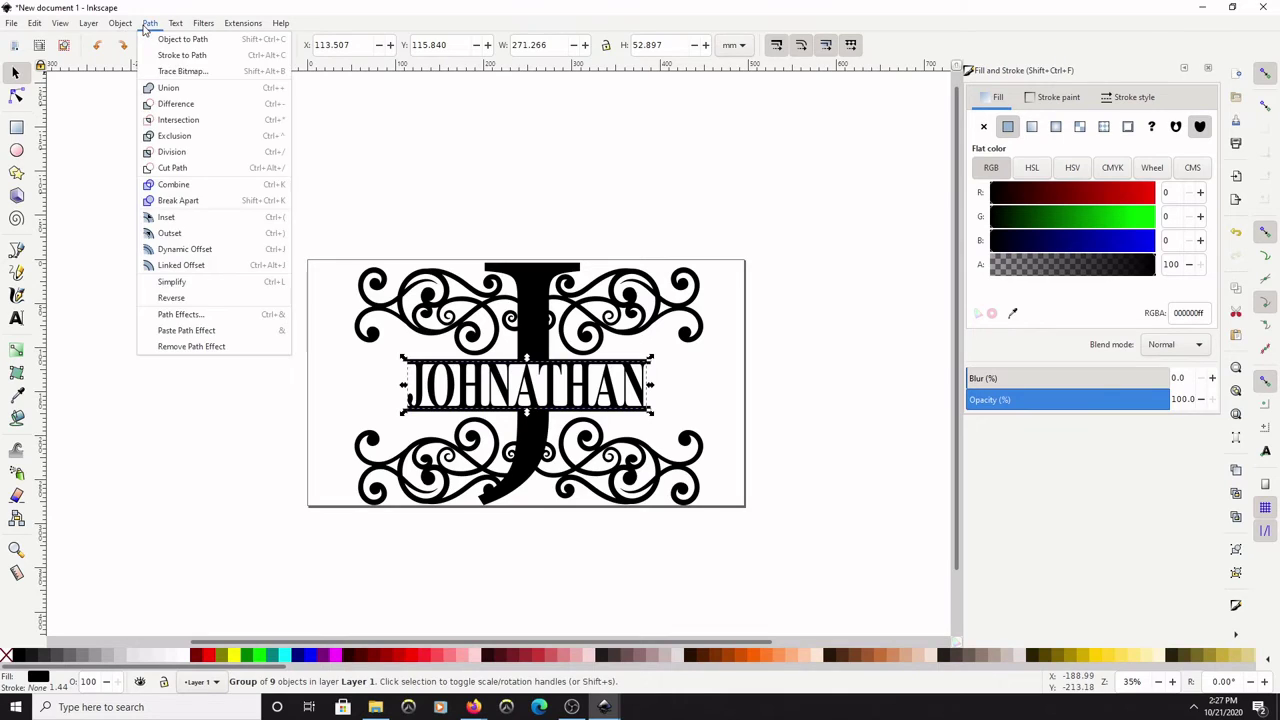
click(172, 40)
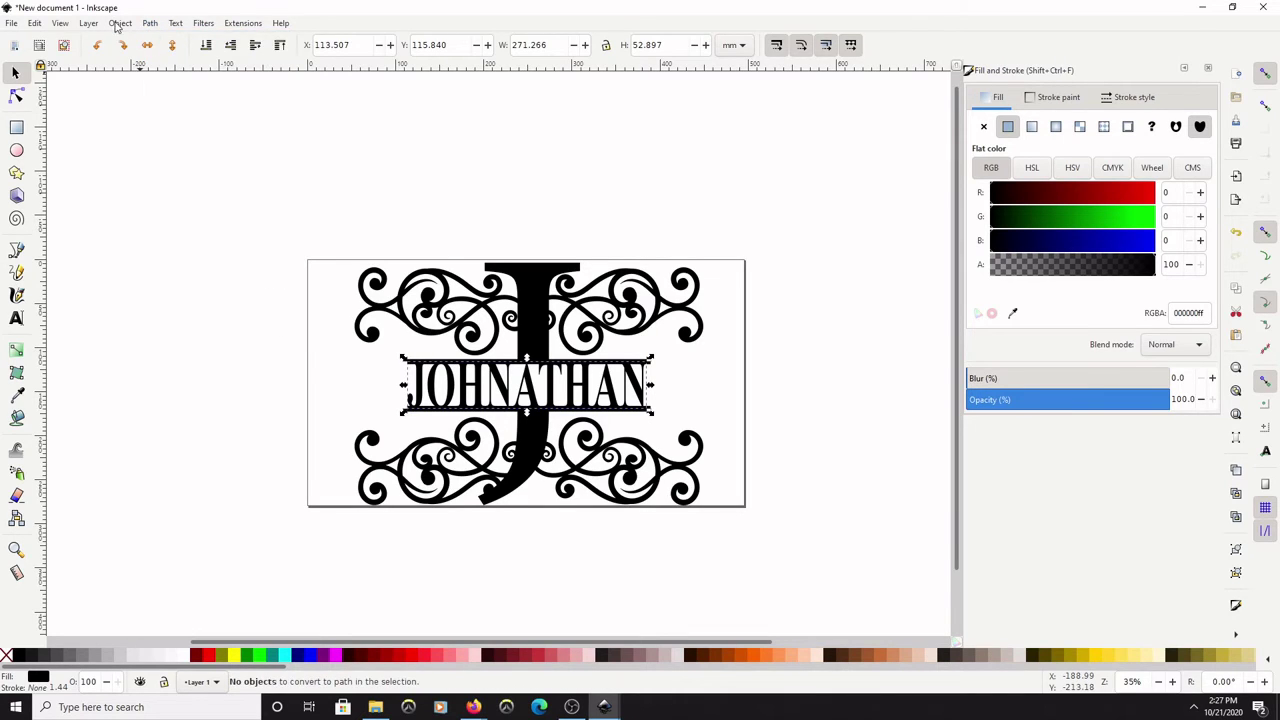
click(118, 24)
click(172, 158)
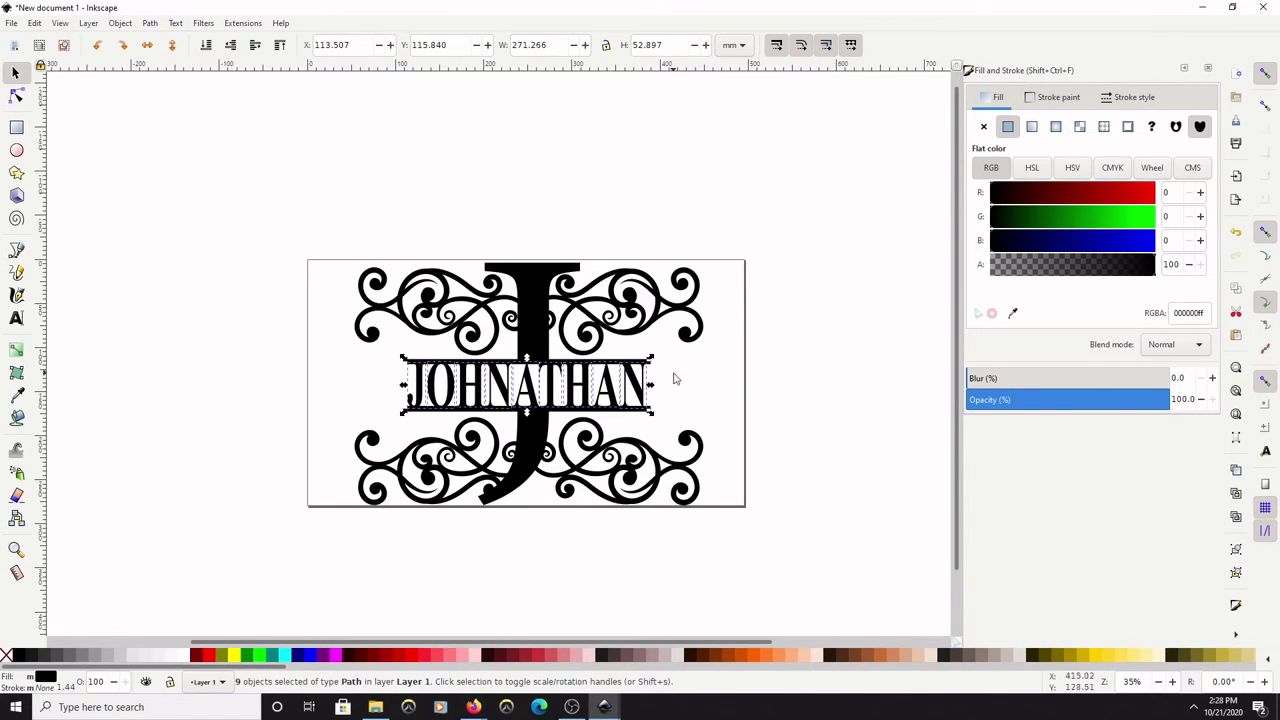
- Union the JOHNATHAN letter paths with the lower swirl half of the J
key(shift)
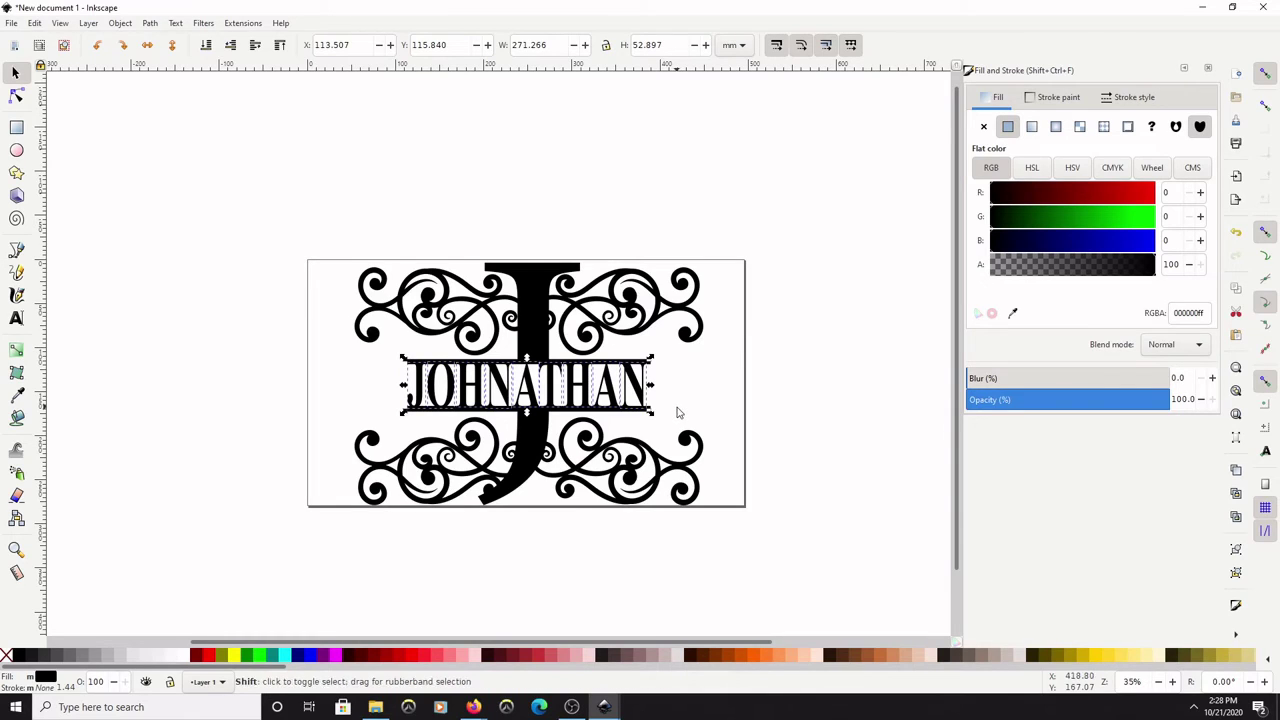
key(alt)
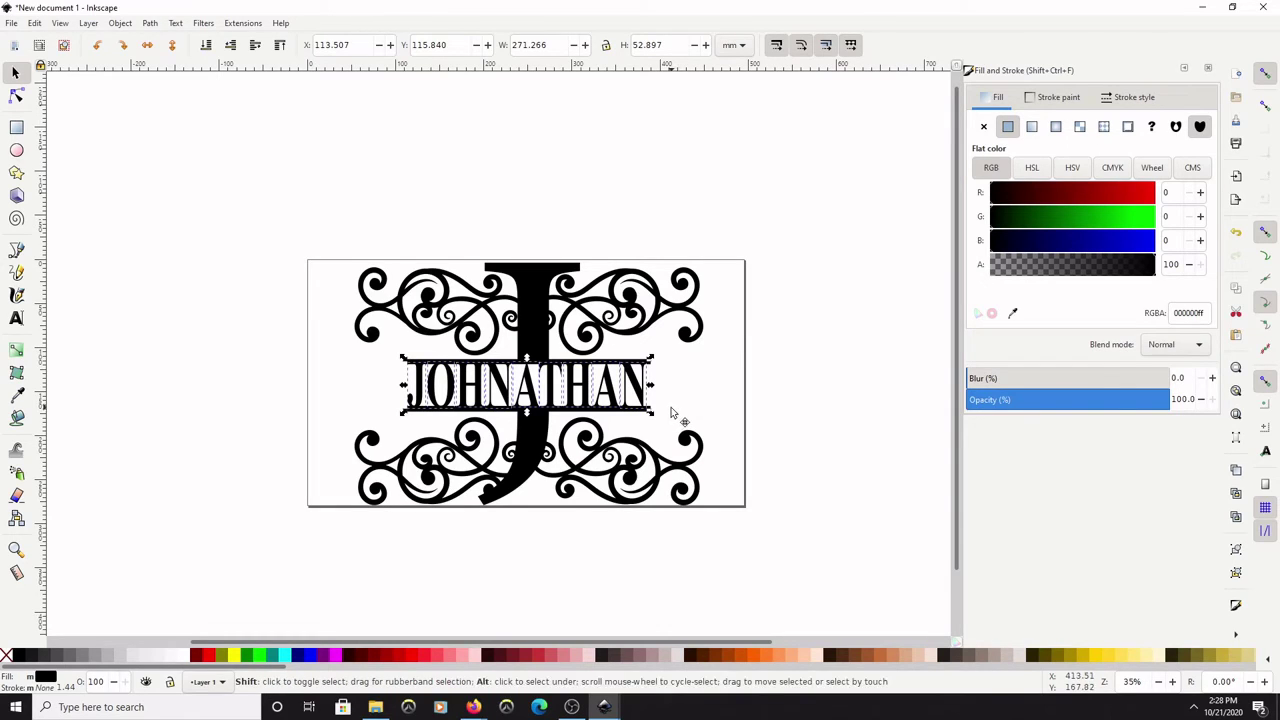
shift+click(524, 470)
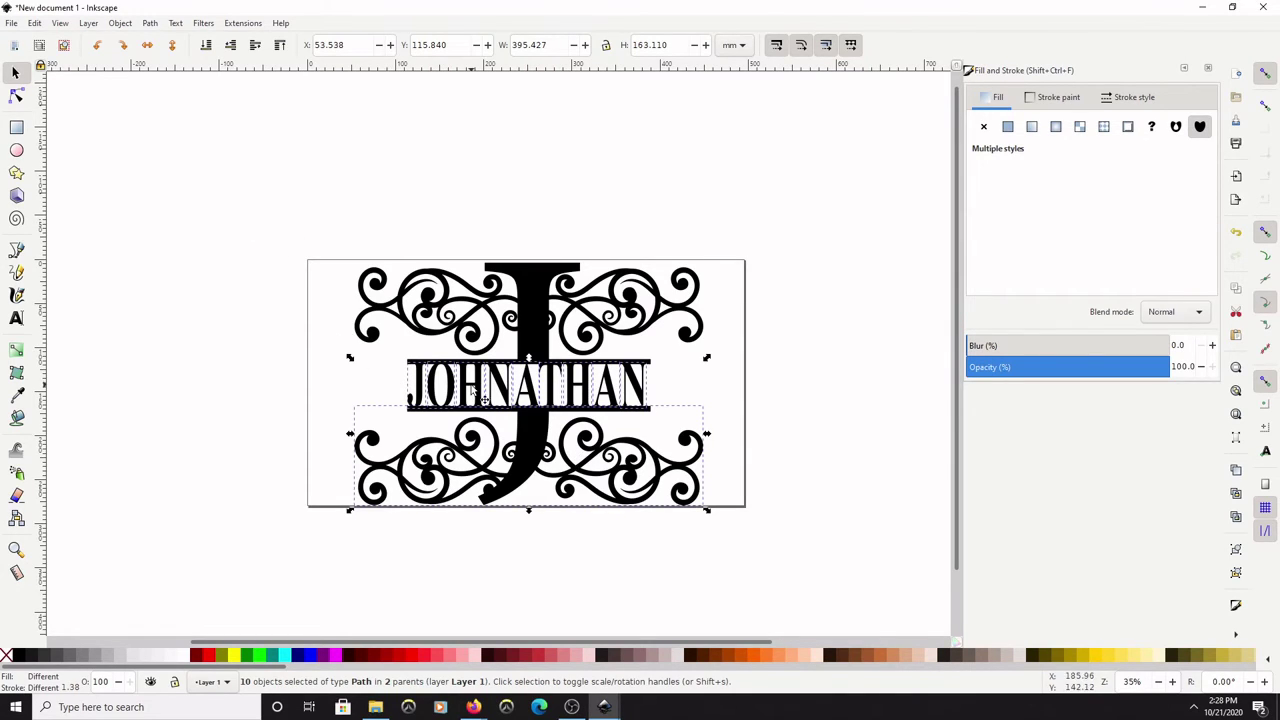
click(121, 23)
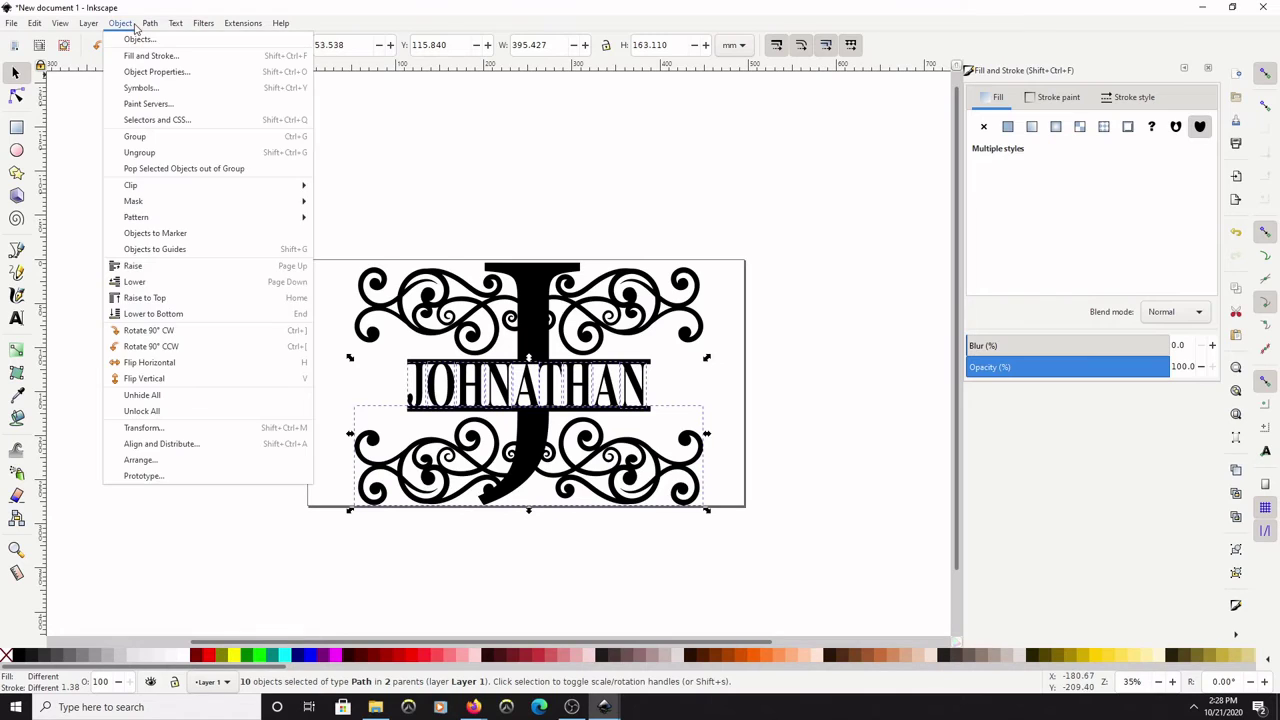
click(135, 28)
click(155, 25)
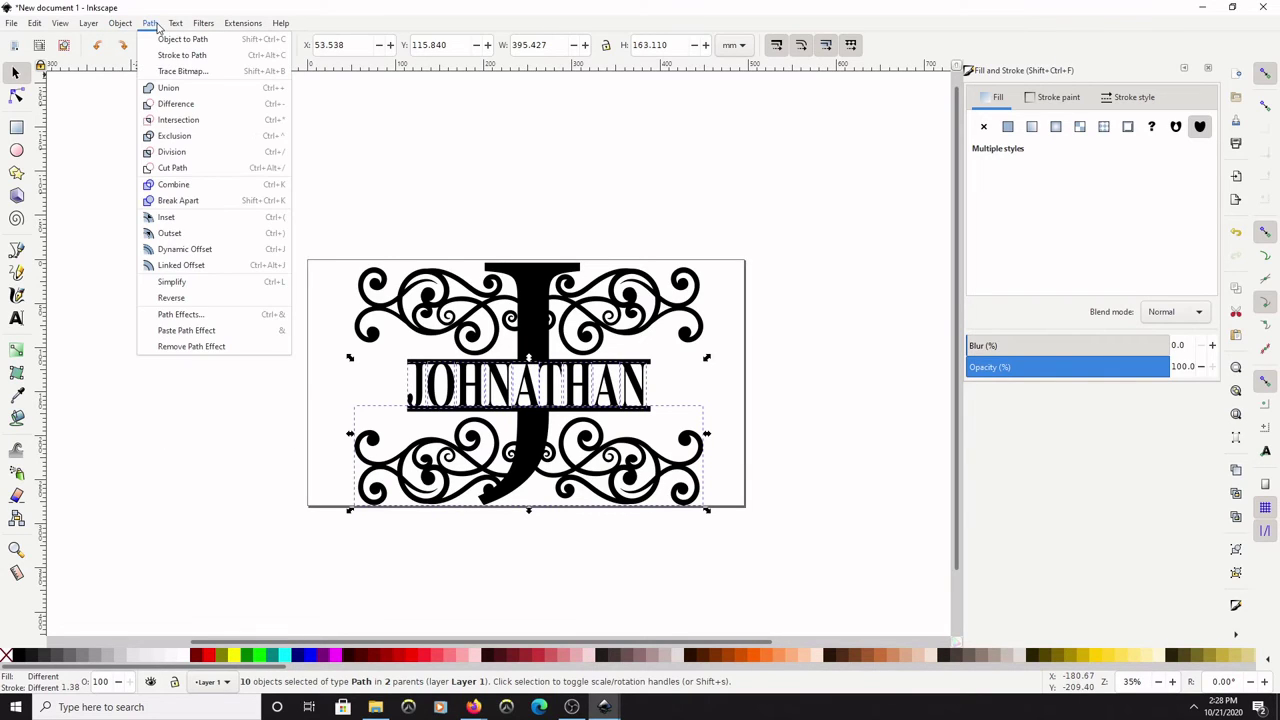
click(176, 88)
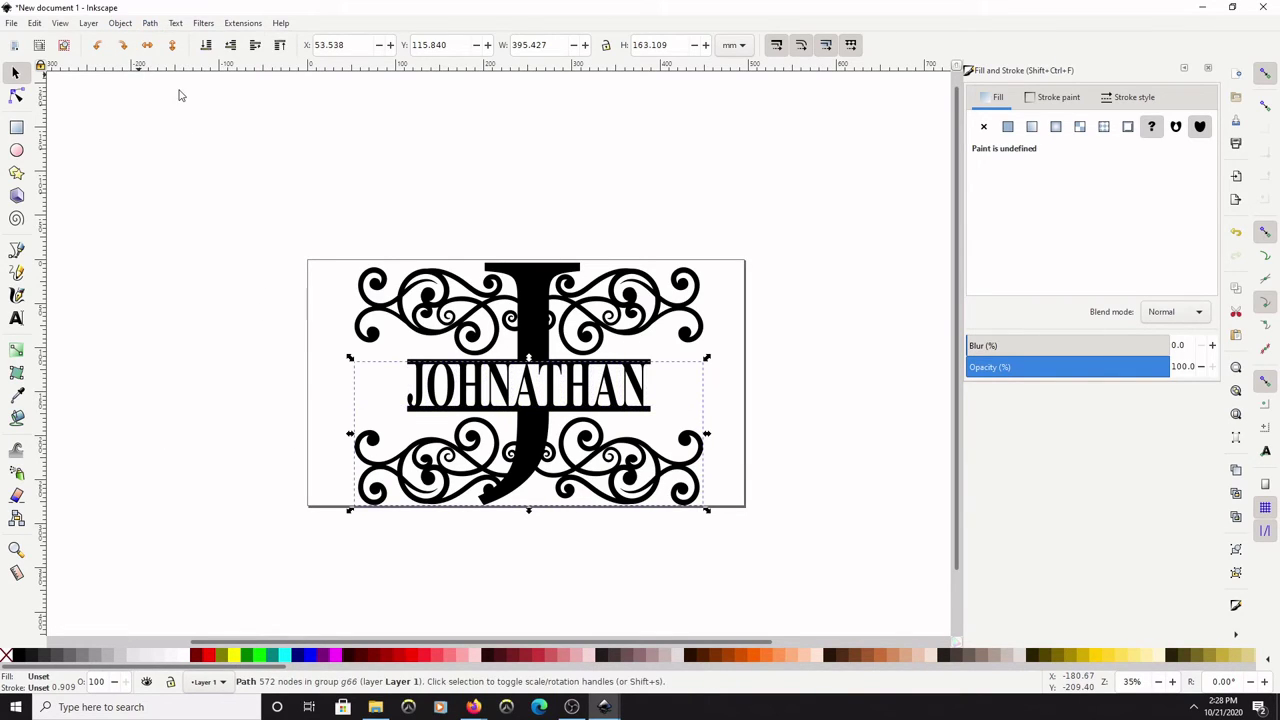
- Add the top swirl half and union everything into a single monogram path
shift+click(545, 333)
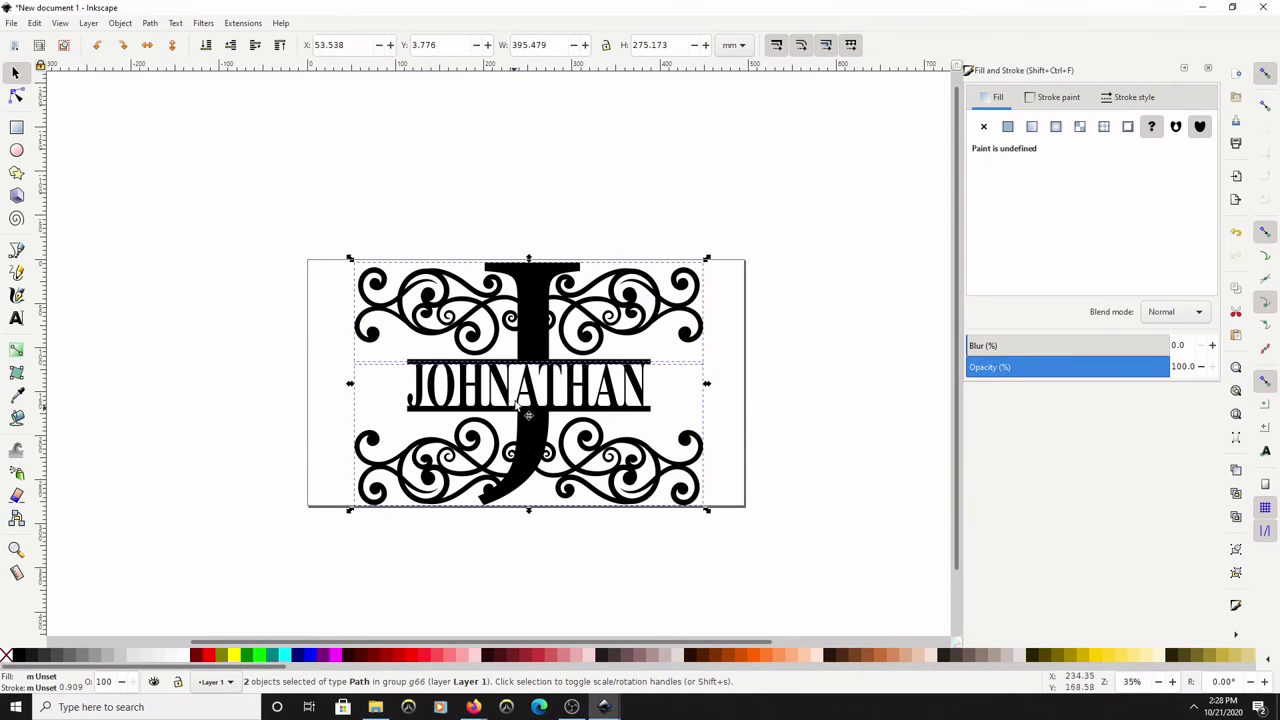
click(126, 28)
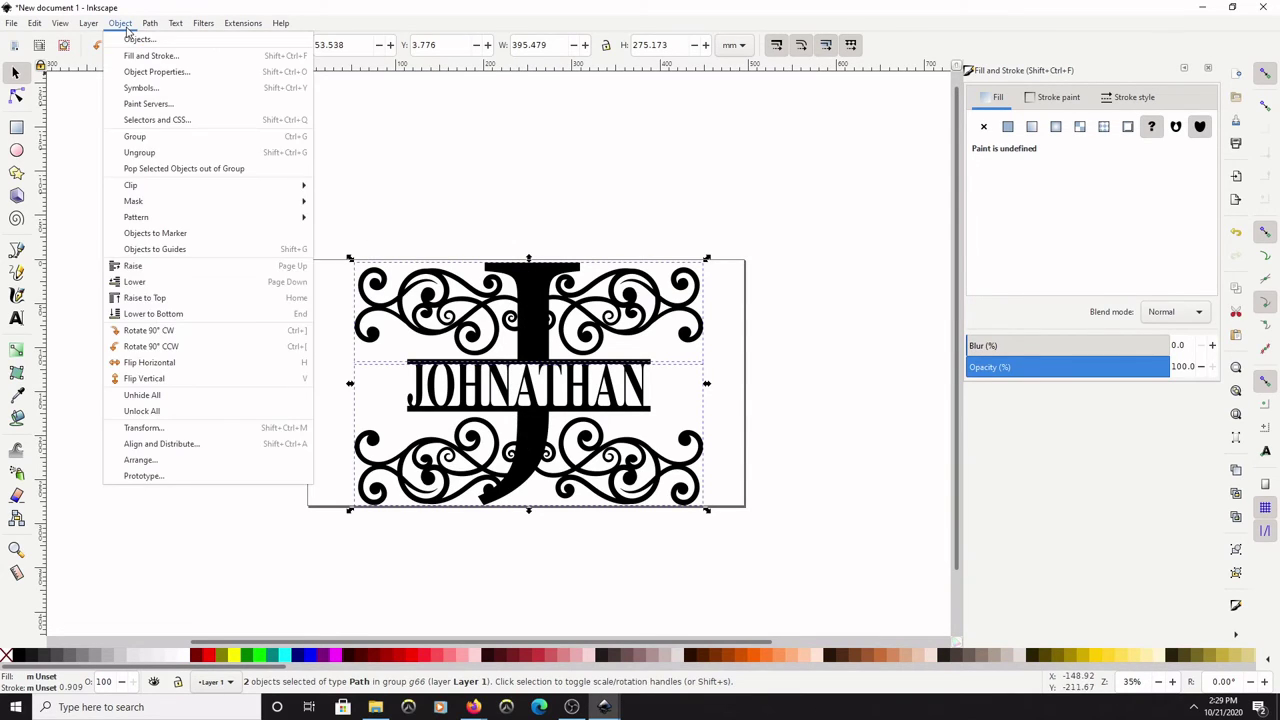
mouse_move(150, 23)
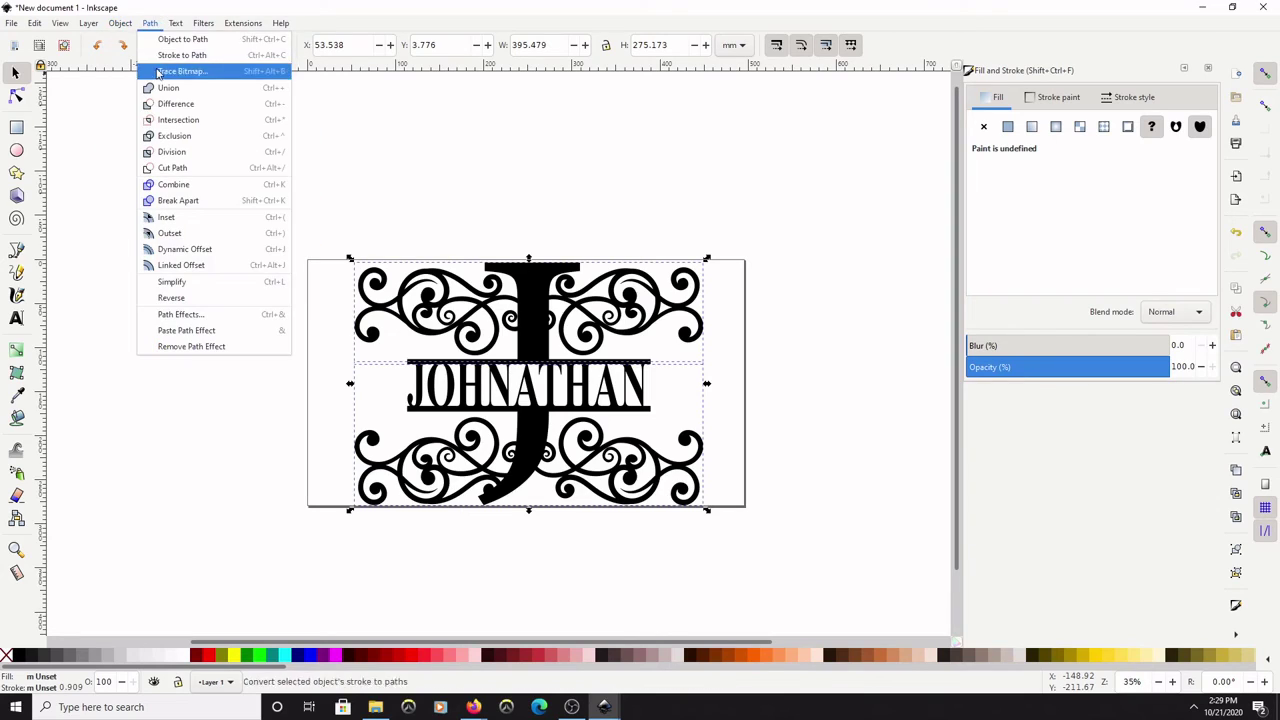
click(183, 88)
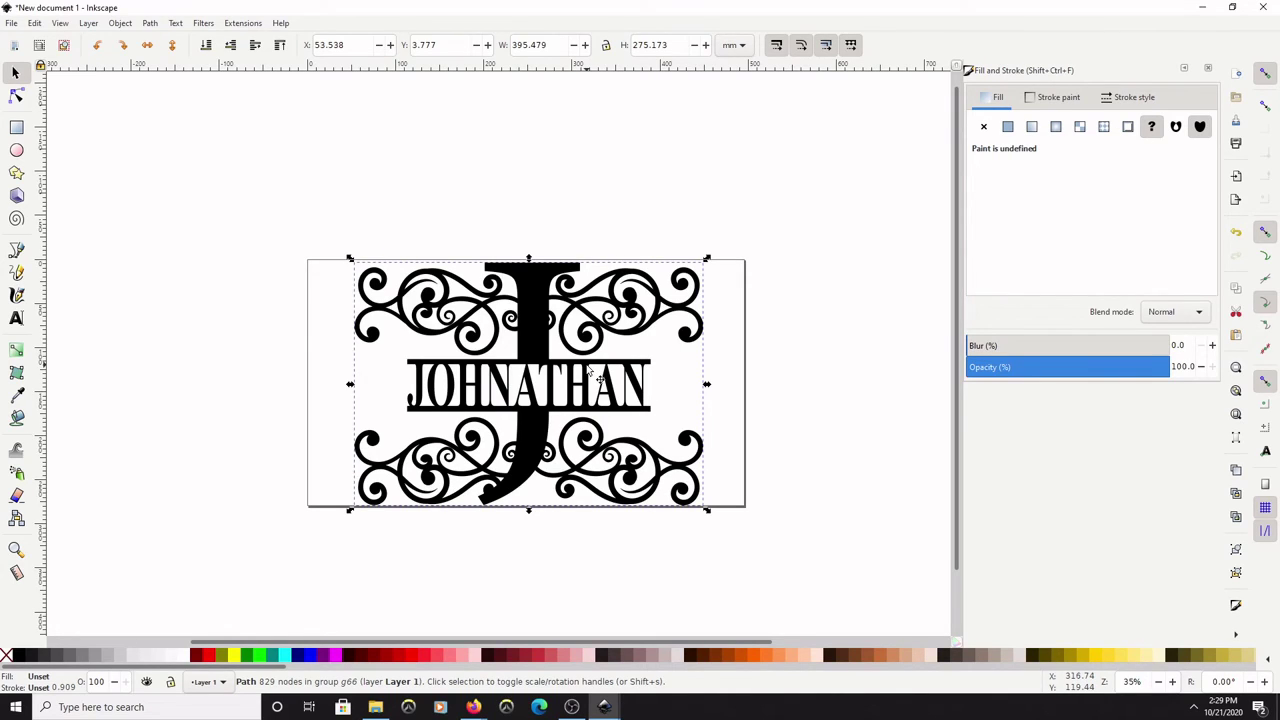
- Bring up the Glowforge design named Jonathan in the Firefox window
click(11, 23)
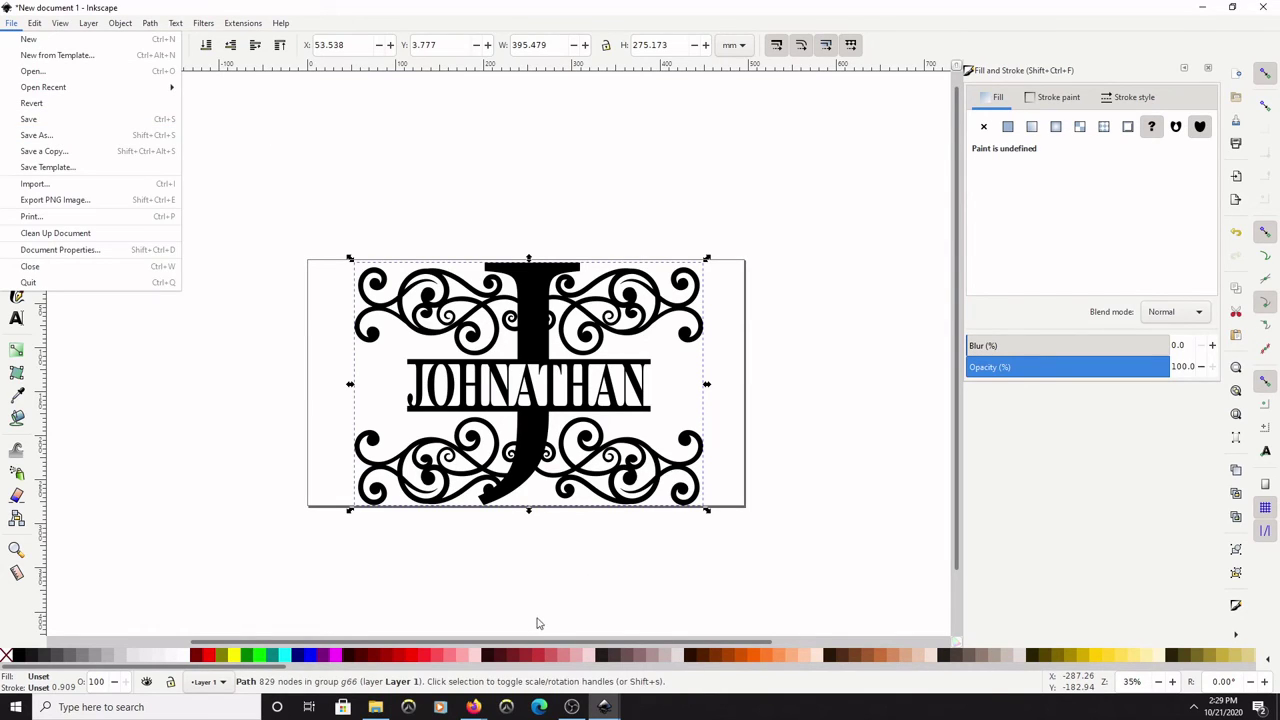
click(798, 180)
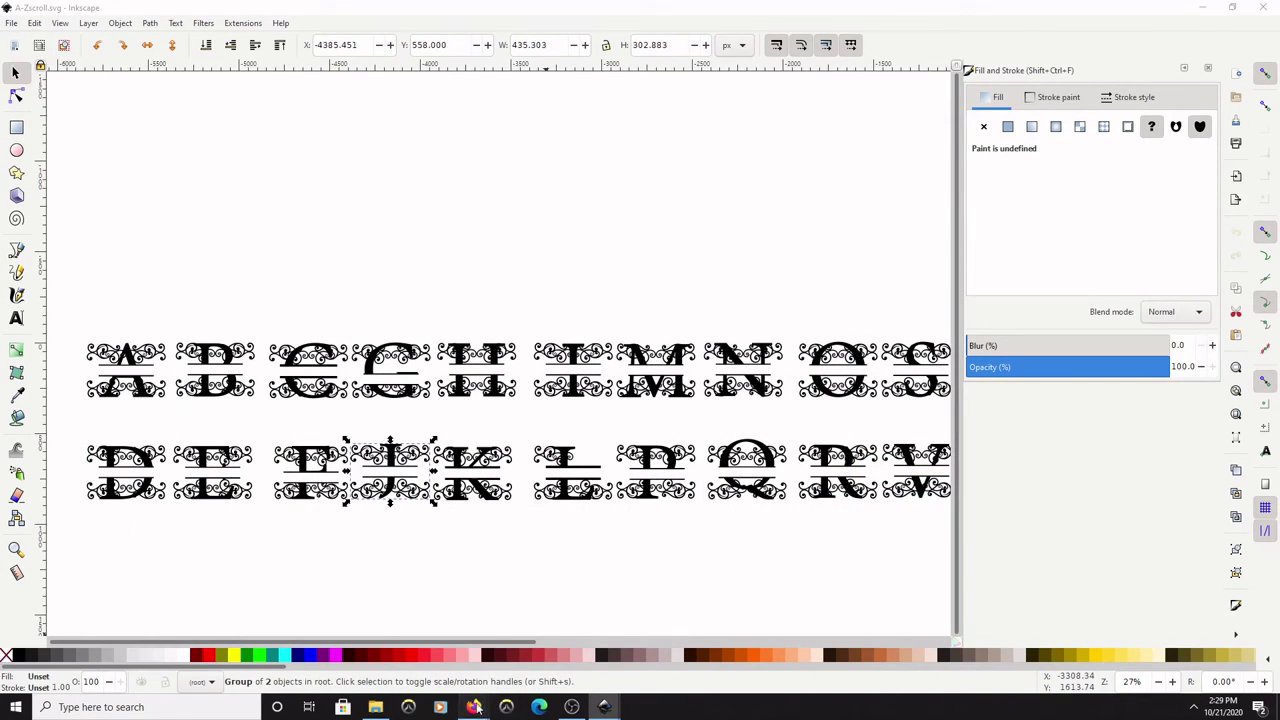
mouse_move(473, 707)
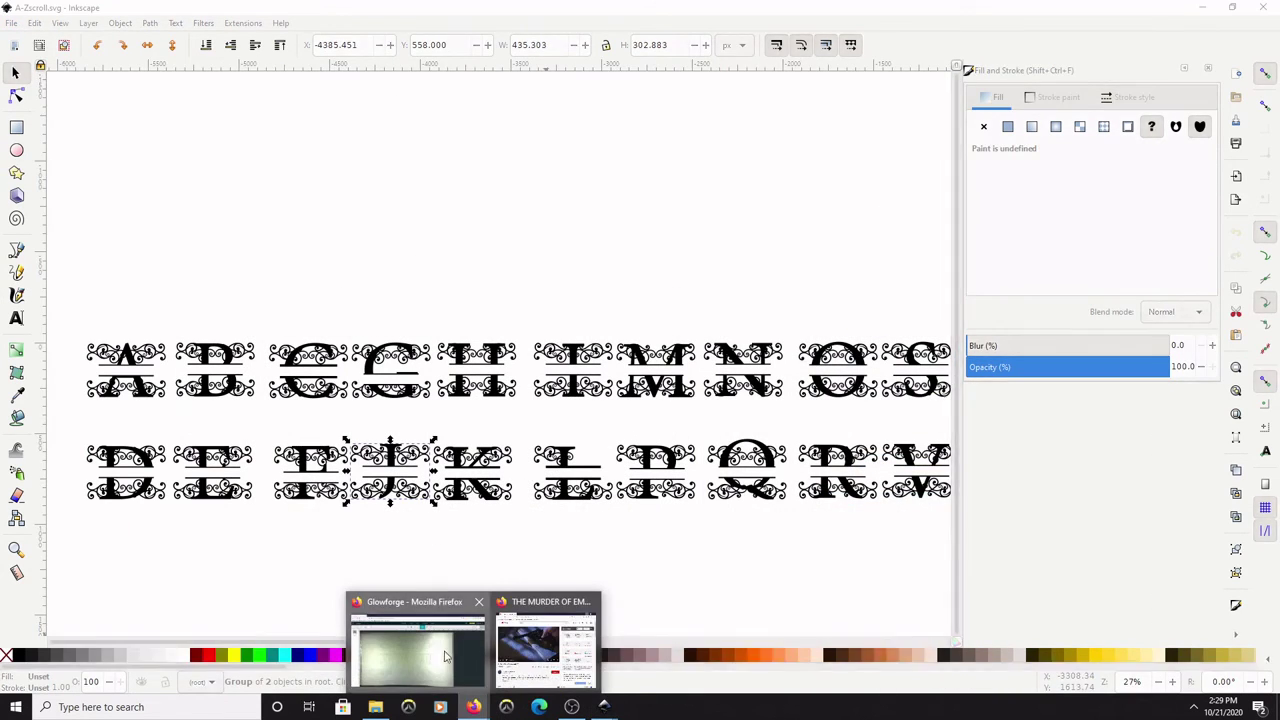
click(446, 656)
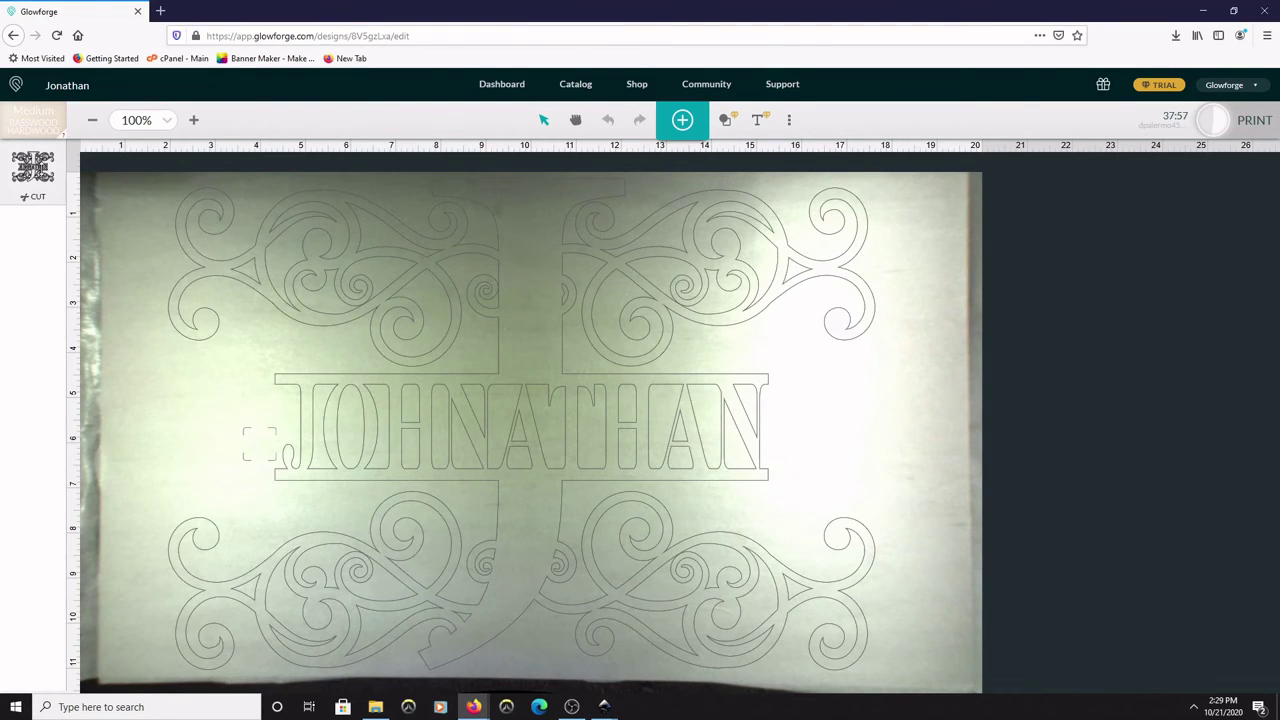
- Assign the Name Monogram cut setting (speed 140, full power, 1 pass) to the design
click(40, 168)
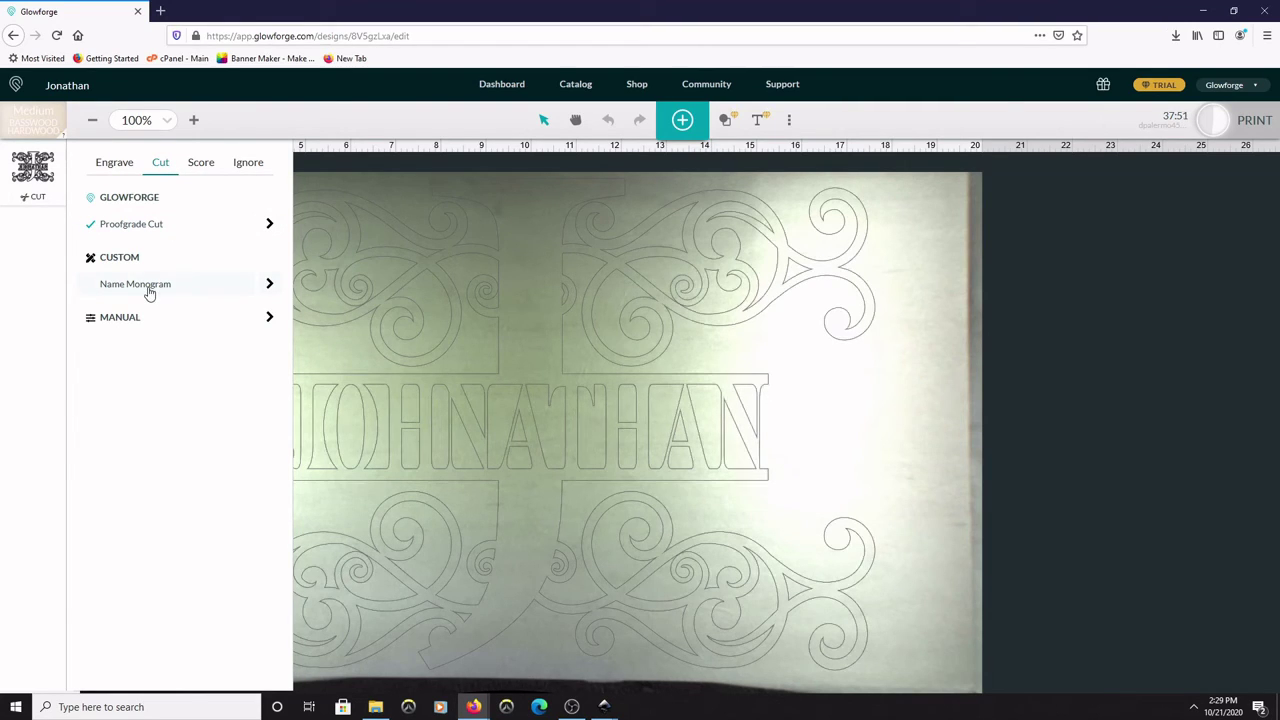
click(150, 288)
click(268, 286)
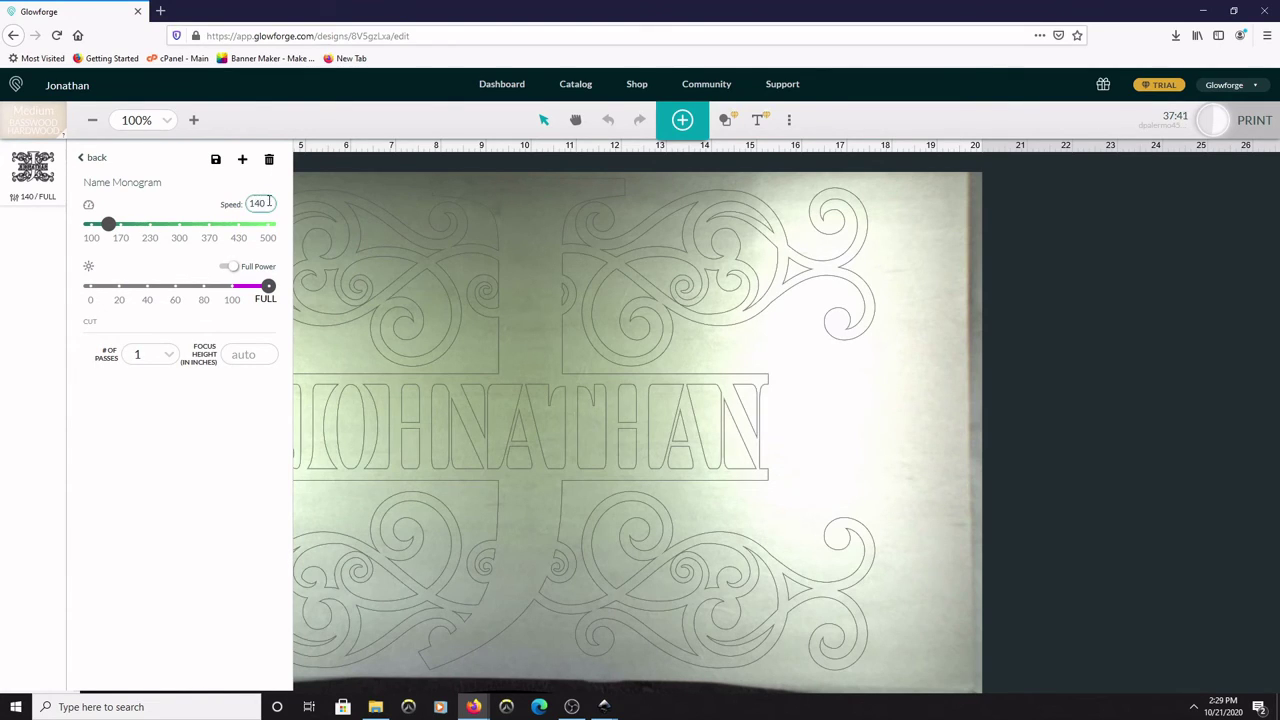
click(40, 238)
click(30, 150)
click(31, 135)
- Close the Name Monogram cut settings to show the full monogram on the material
click(33, 165)
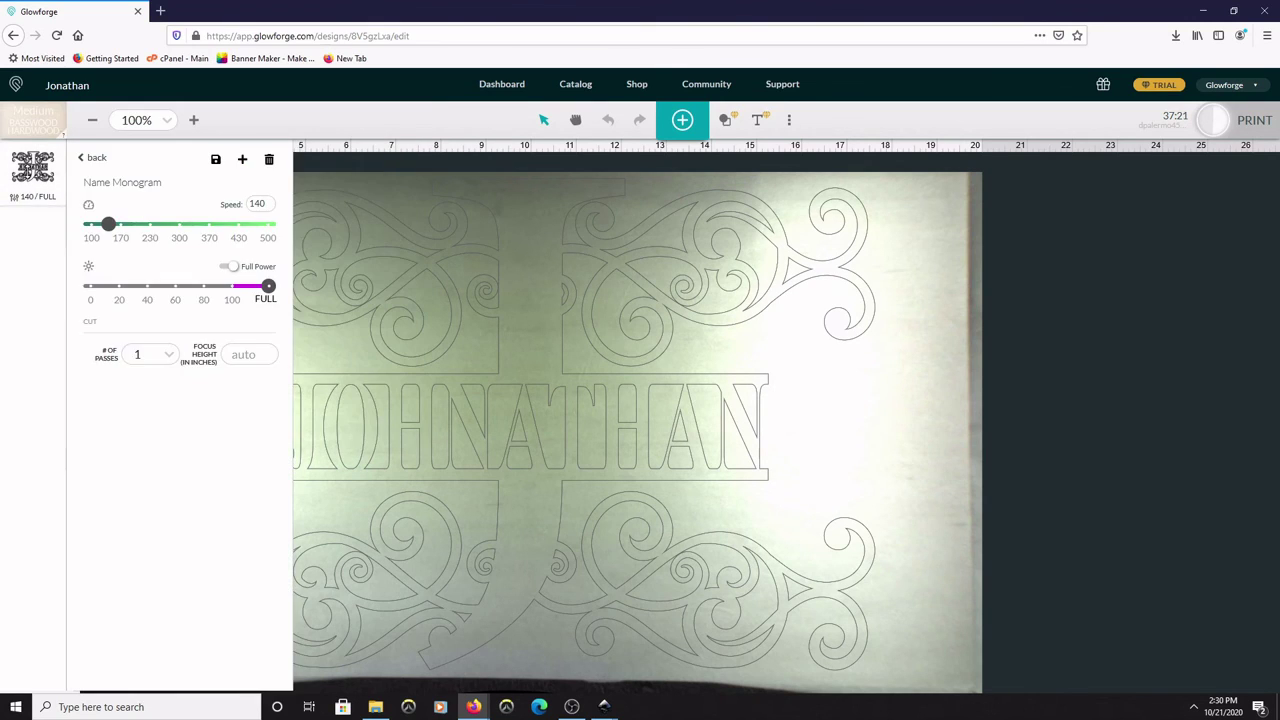